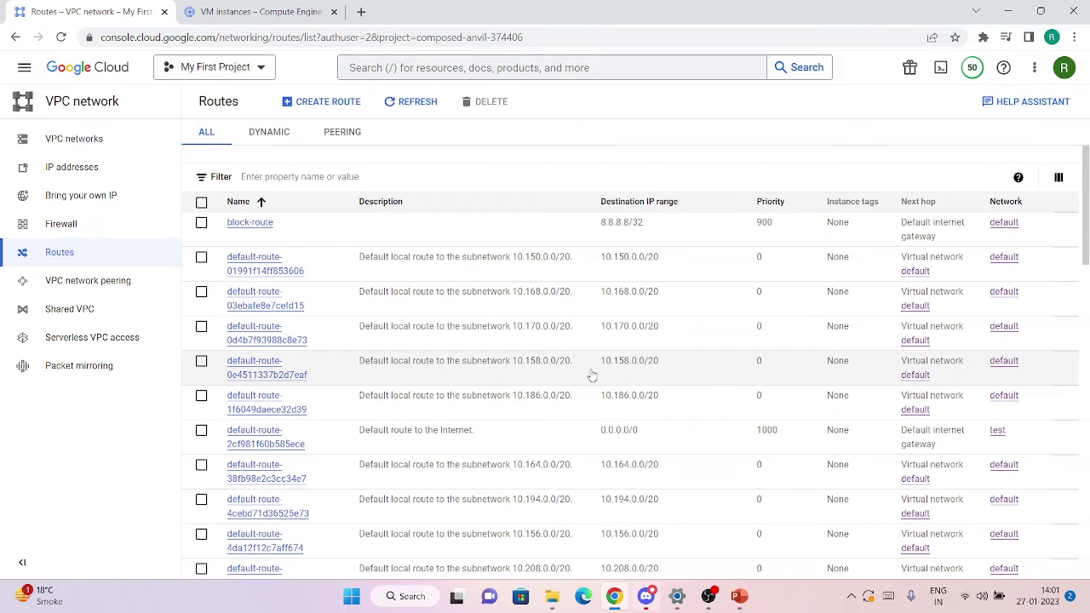
- View the details of the local route to subnet 10.158.0.0/20, including its delete option, and return to the routes list
{"action": "left_click", "coordinate": [241, 376]}
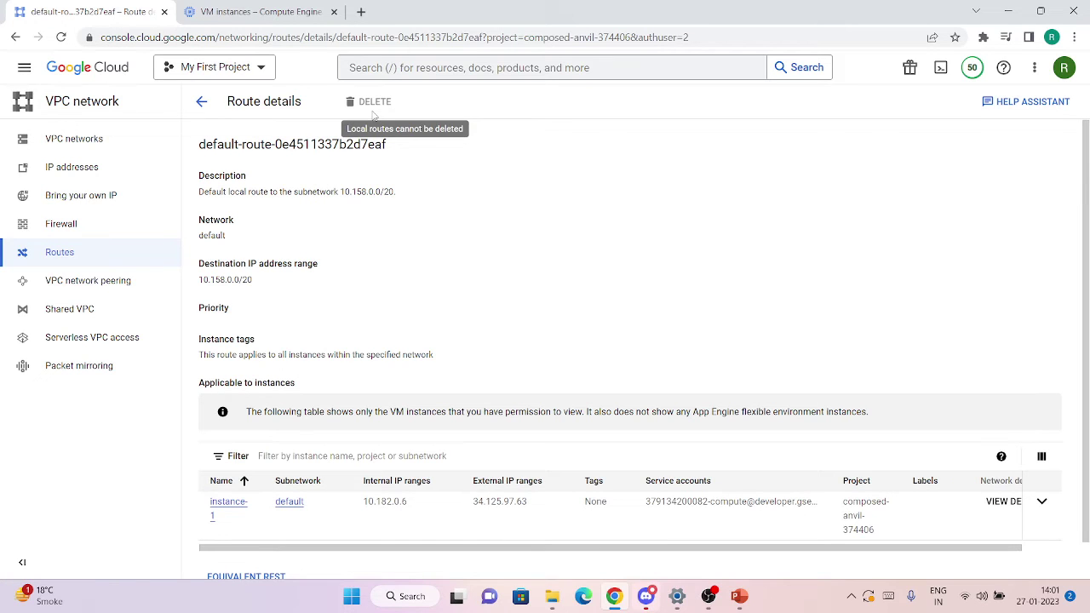
{"action": "left_click", "coordinate": [201, 101]}
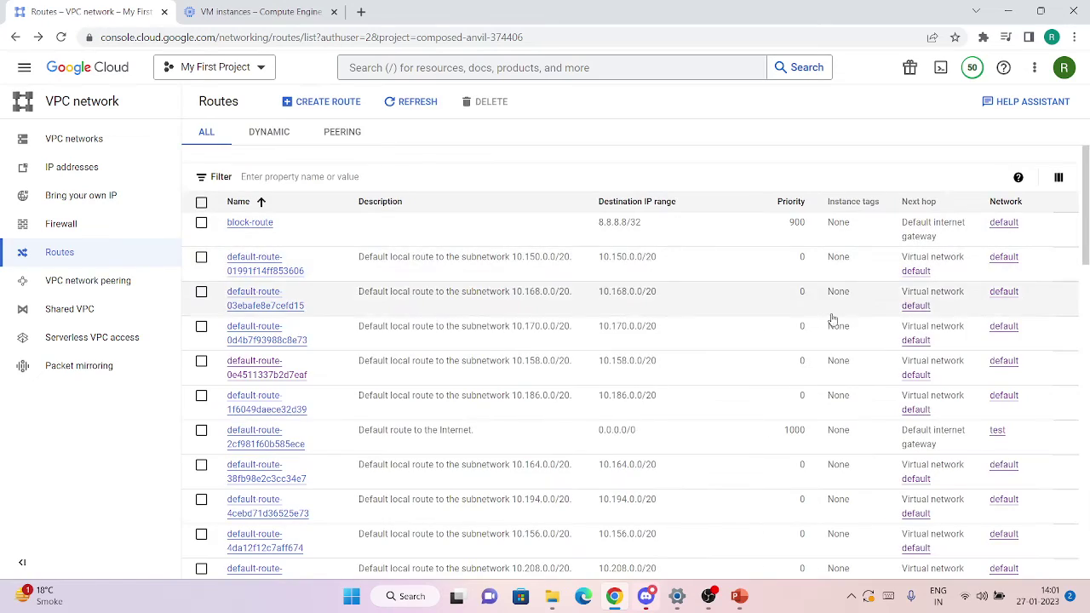
- Review the details and applicable instances of the default network's 0.0.0.0/0 Internet route, expanding the instance-1 row, and return to the list
{"action": "scroll", "coordinate": [1088, 322], "scroll_direction": "down", "scroll_amount": 4}
{"action": "left_click_drag", "start_coordinate": [1088, 322], "coordinate": [1087, 380]}
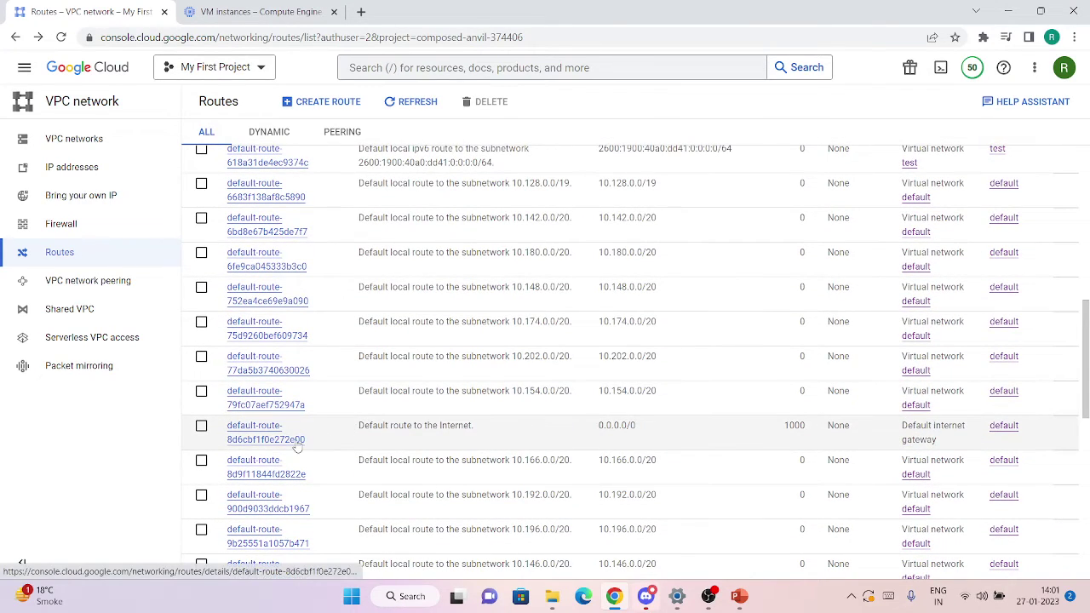
{"action": "left_click", "coordinate": [261, 436]}
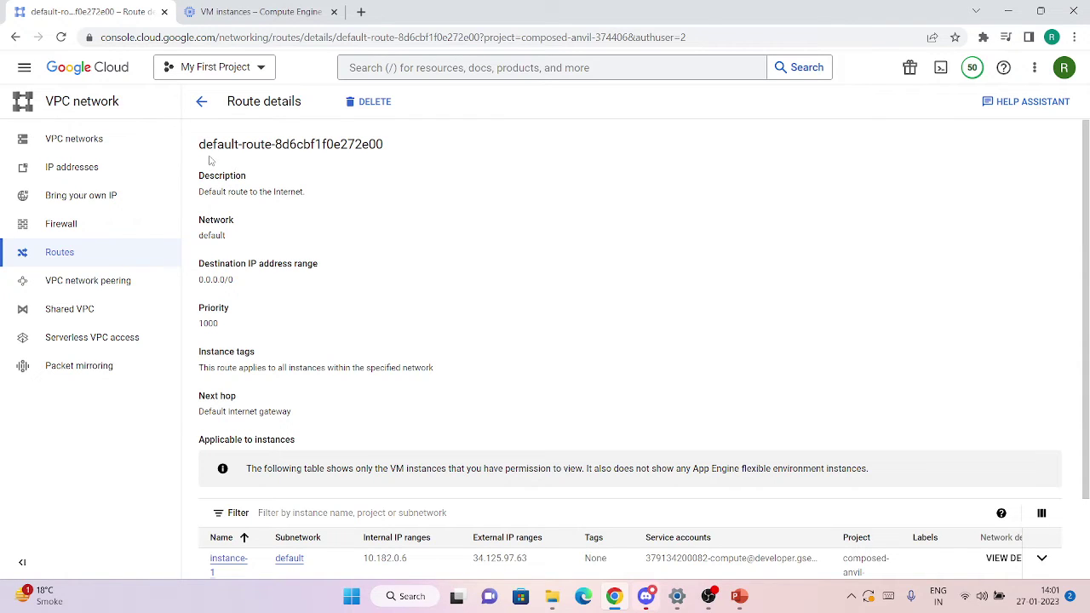
{"action": "left_click_drag", "start_coordinate": [199, 160], "coordinate": [292, 164]}
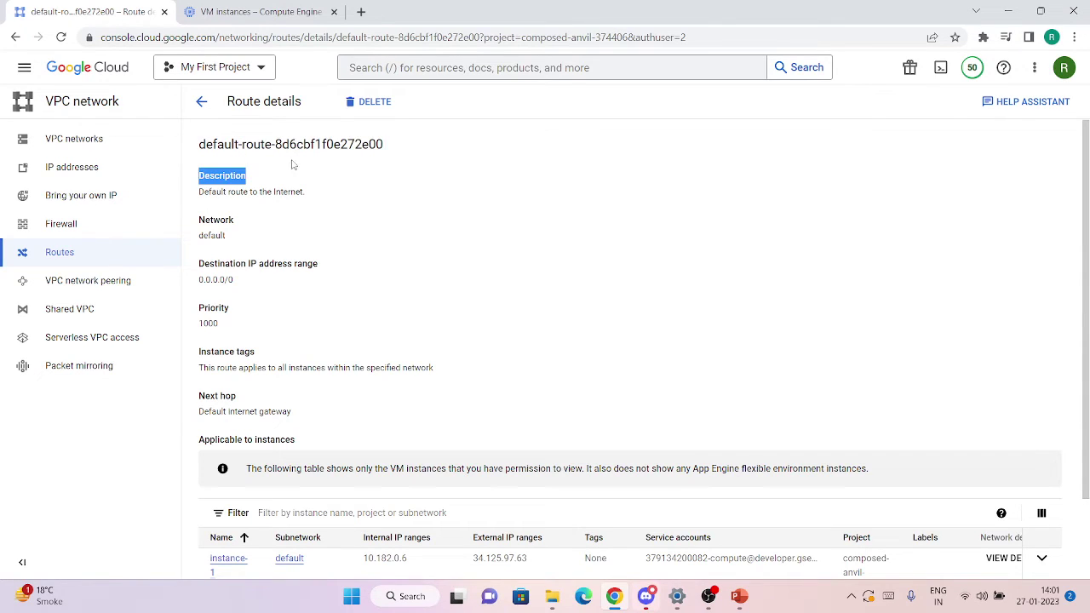
{"action": "left_click", "coordinate": [416, 210]}
{"action": "scroll", "coordinate": [415, 210], "scroll_direction": "down", "scroll_amount": 2}
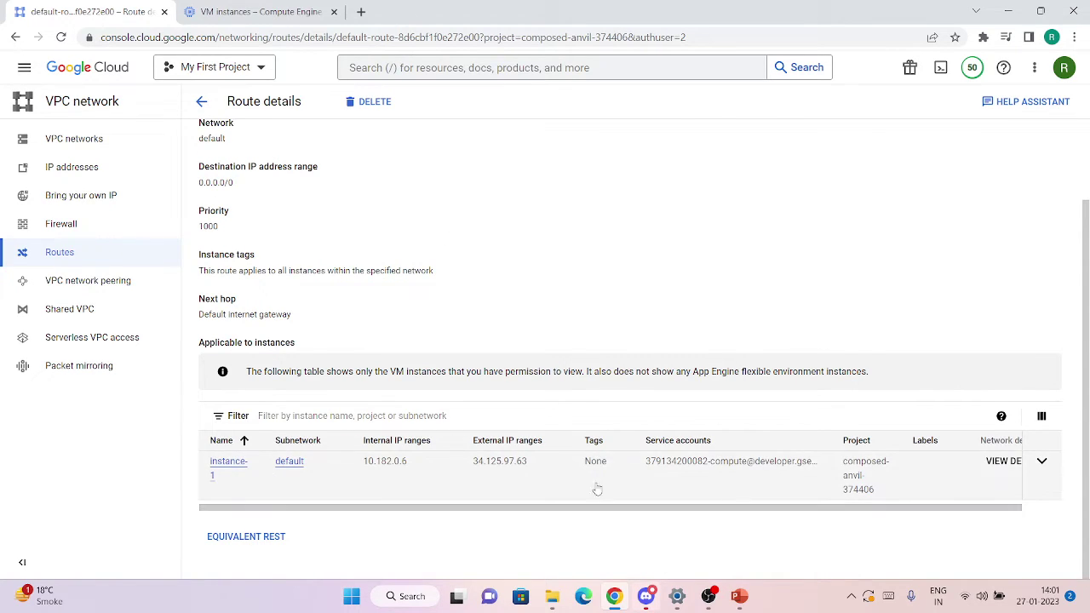
{"action": "left_click", "coordinate": [1041, 461]}
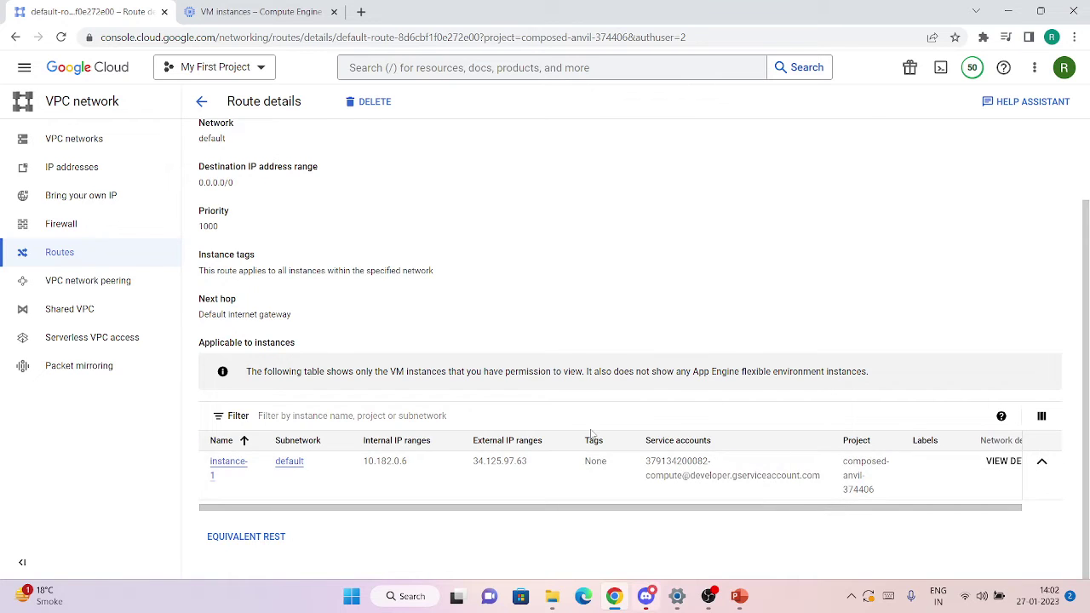
{"action": "scroll", "coordinate": [592, 434], "scroll_direction": "up", "scroll_amount": 2}
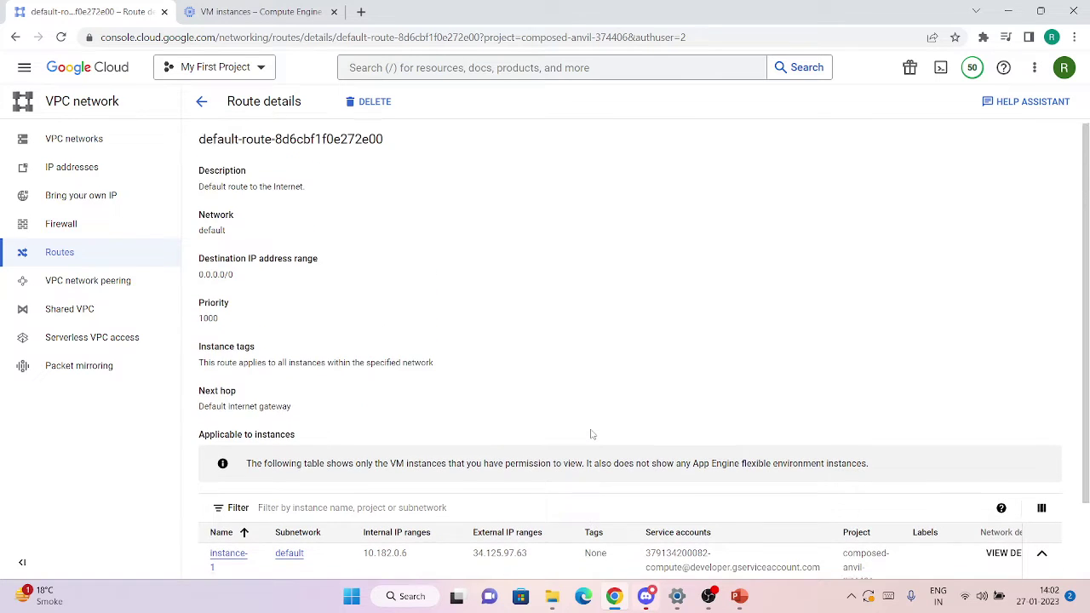
{"action": "left_click", "coordinate": [201, 102]}
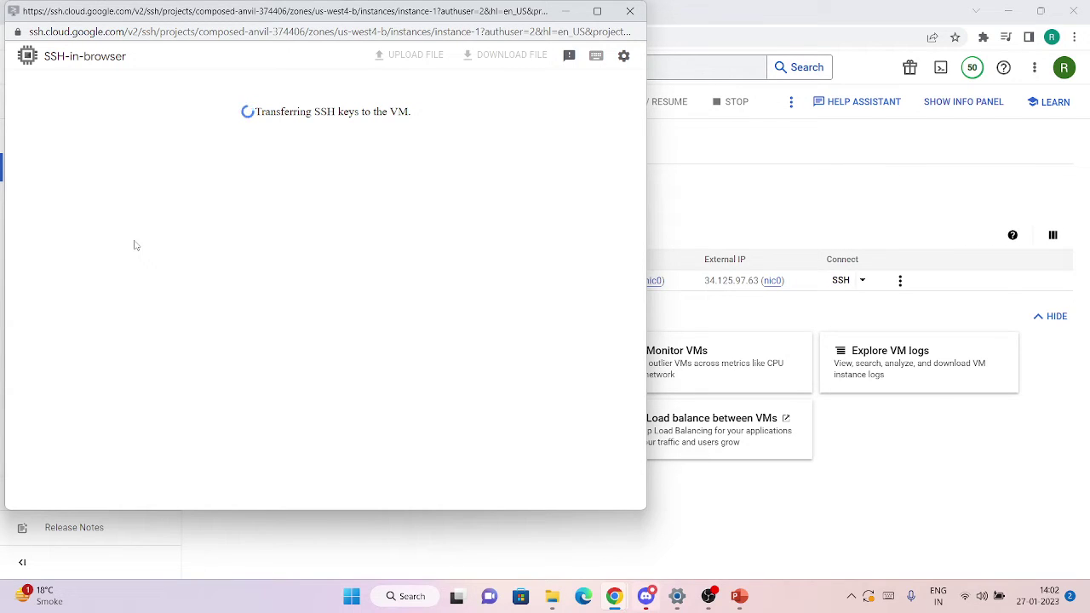
- Ping 8.8.8.8 from the SSH session on instance-1
{"action": "key", "text": "Return"}
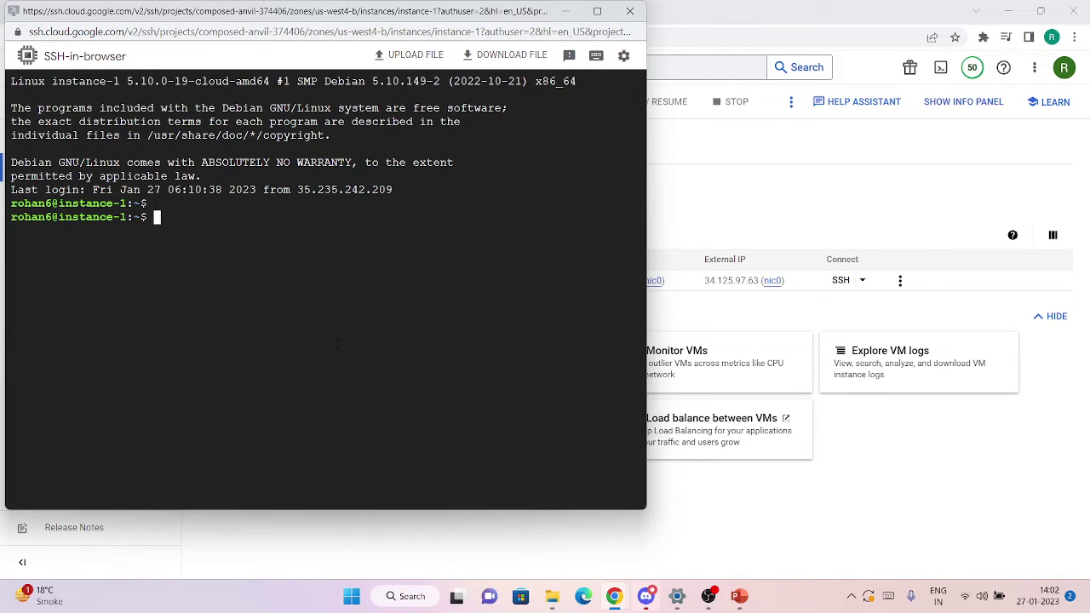
{"action": "key", "text": "Return"}
{"action": "key", "text": "Return"}
{"action": "type", "text": "pin"}
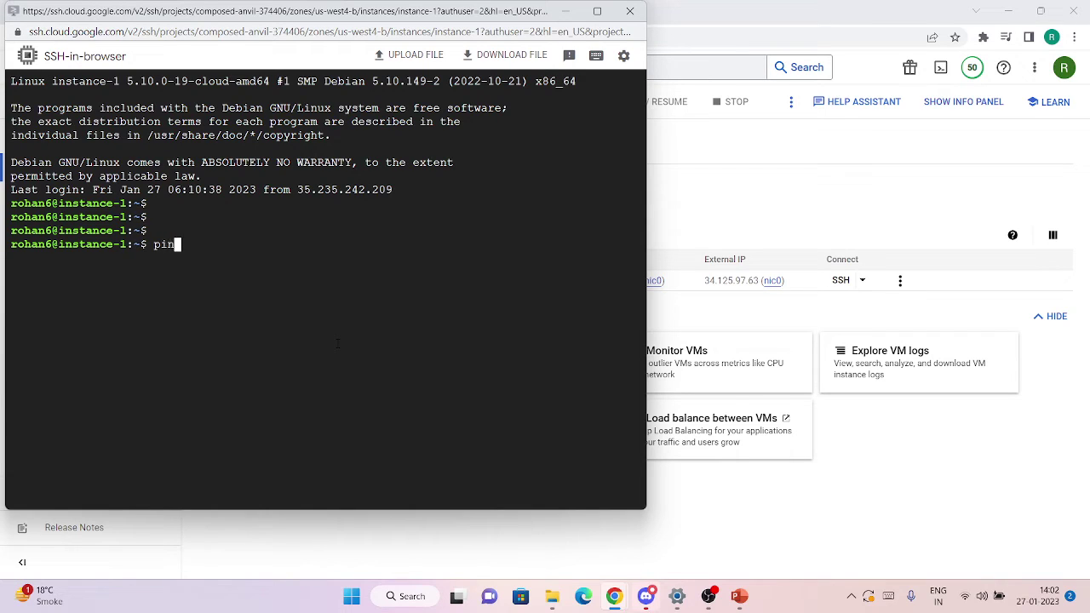
{"action": "type", "text": "g 8.8.8.8"}
{"action": "key", "text": "Return"}
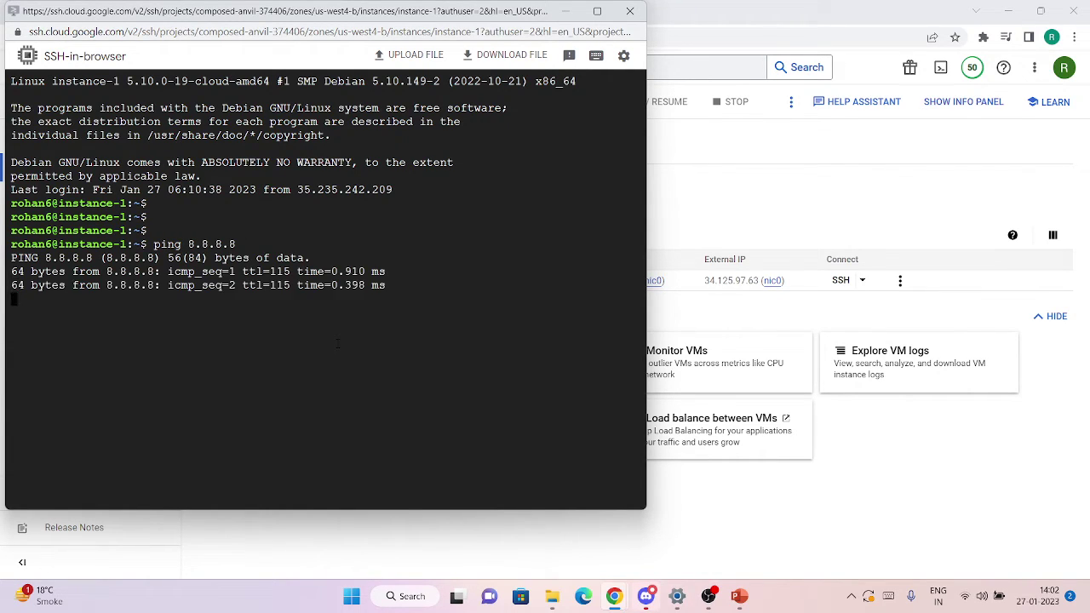
- Return to the VPC routes list and delete the test network's default route to the Internet, destination 0.0.0.0/0
{"action": "key", "text": "alt+Tab"}
{"action": "left_click", "coordinate": [256, 233]}
{"action": "left_click", "coordinate": [85, 11]}
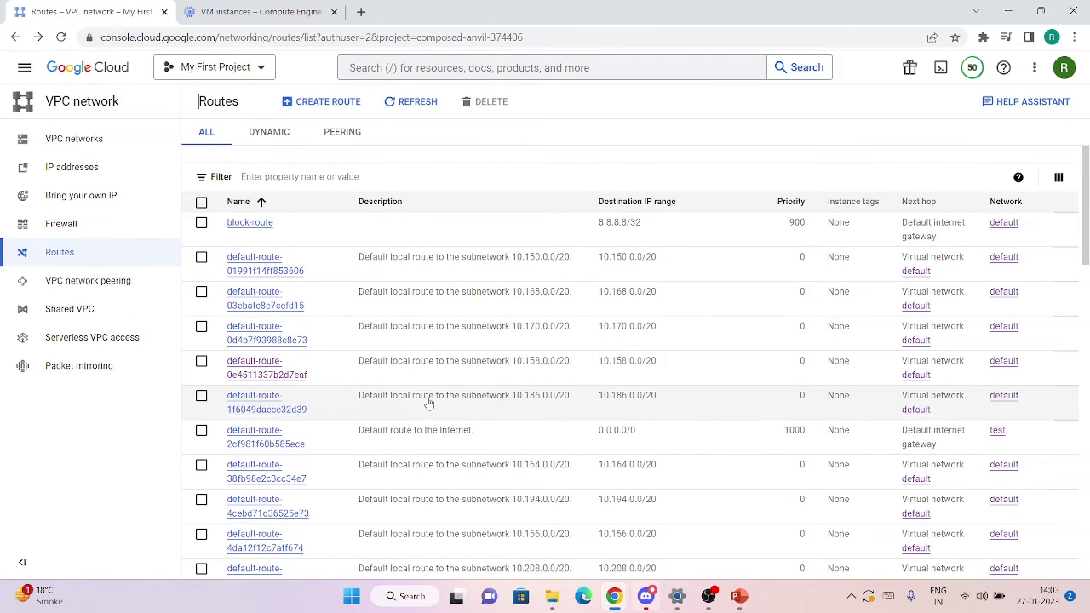
{"action": "scroll", "coordinate": [436, 396], "scroll_direction": "down", "scroll_amount": 3}
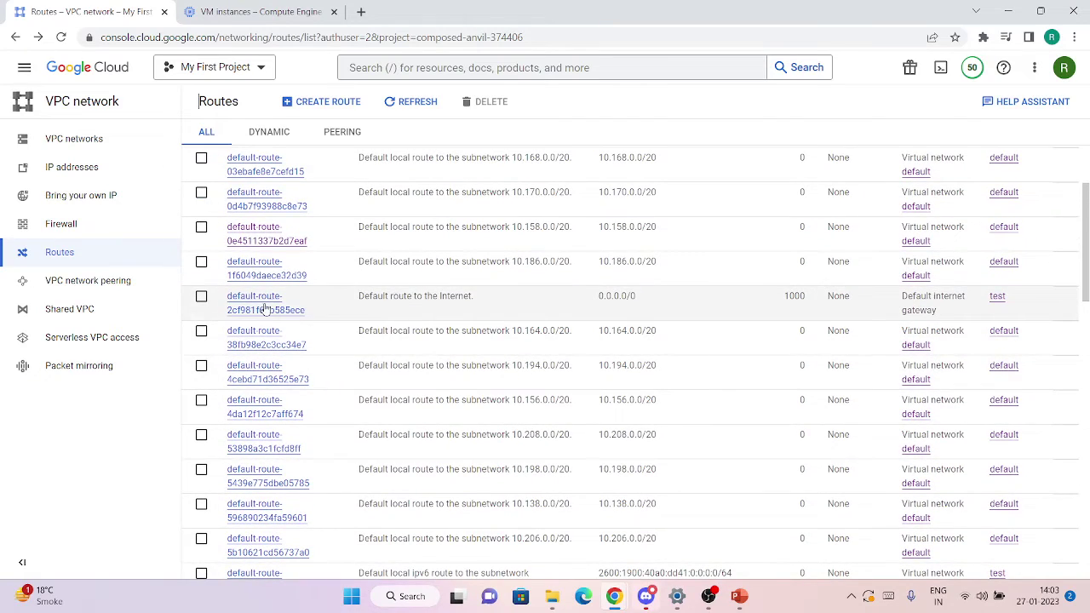
{"action": "left_click", "coordinate": [268, 306]}
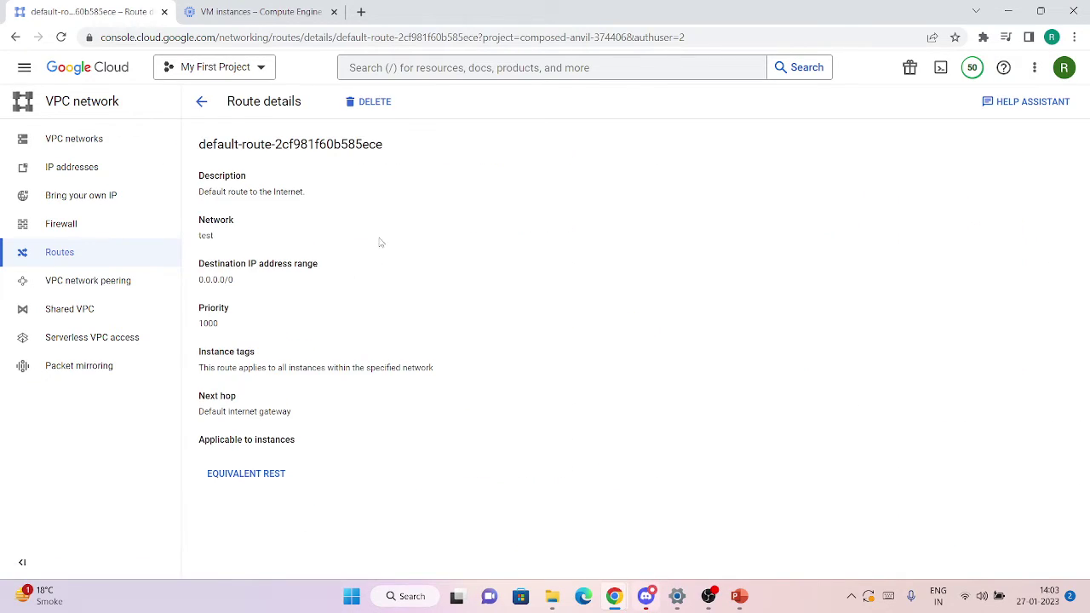
{"action": "left_click", "coordinate": [371, 102]}
{"action": "left_click", "coordinate": [691, 356]}
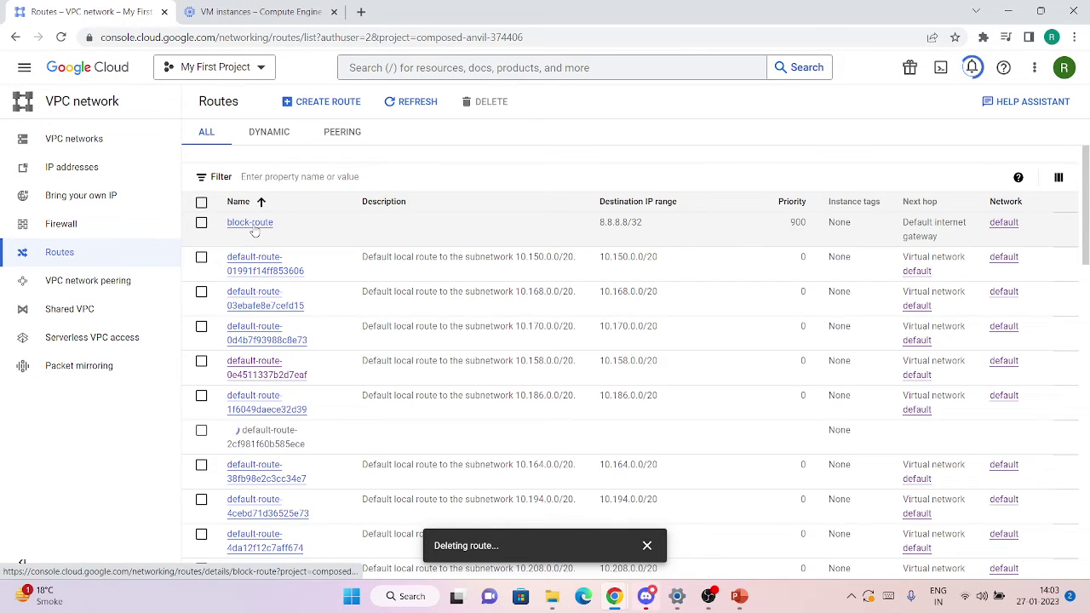
- Delete the custom route block-route from the default network
{"action": "left_click", "coordinate": [253, 223]}
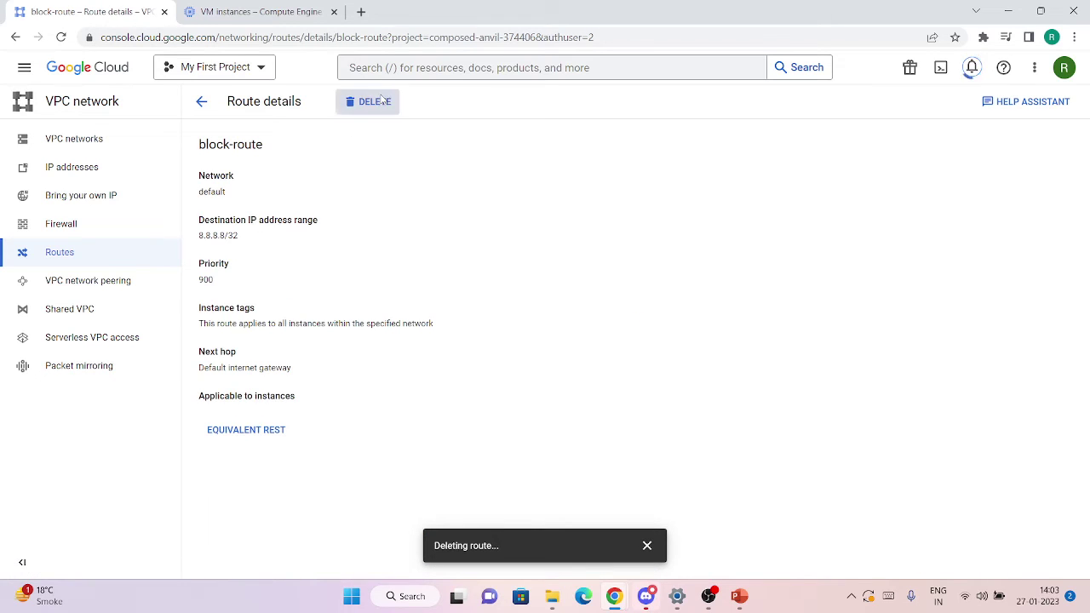
{"action": "left_click", "coordinate": [369, 101]}
{"action": "left_click", "coordinate": [631, 358]}
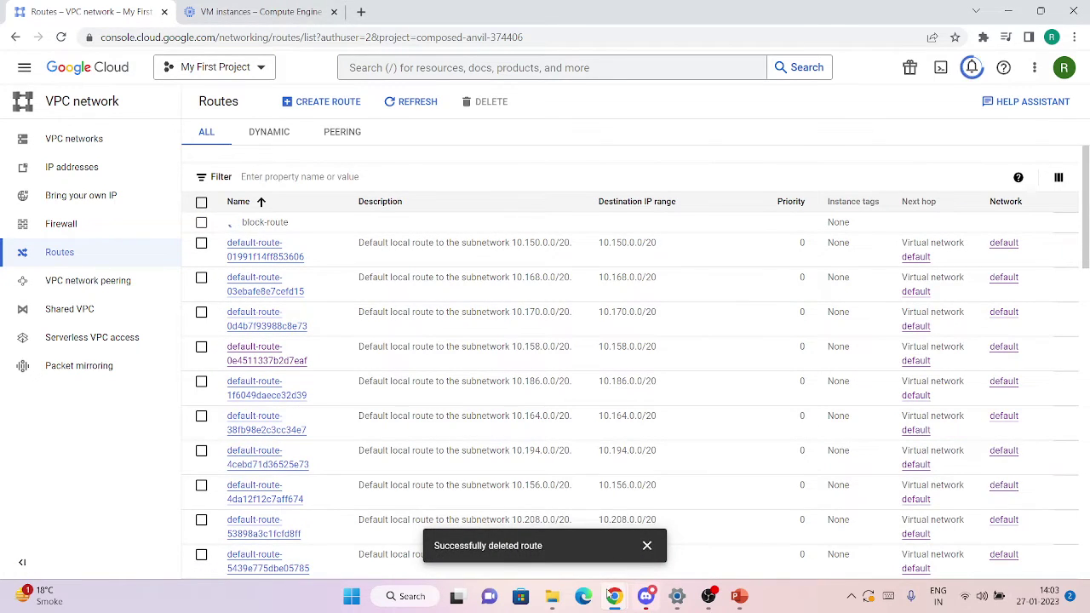
- Switch to the instance-1 SSH session, stop the running ping and ping 8.8.8.8 again
{"action": "mouse_move", "coordinate": [613, 596]}
{"action": "left_click", "coordinate": [676, 489]}
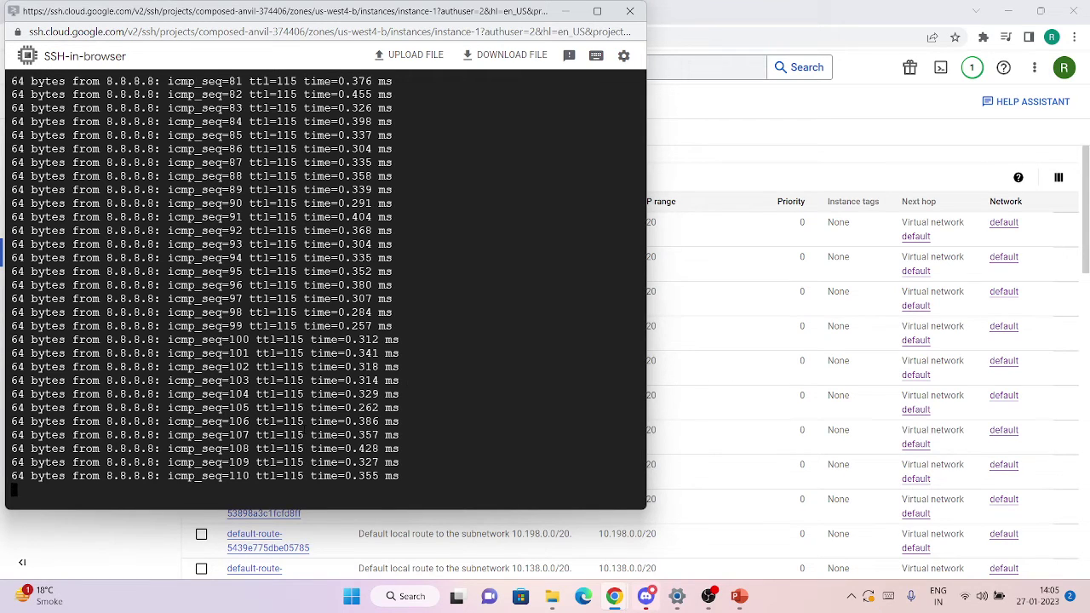
{"action": "key", "text": "ctrl+c"}
{"action": "key", "text": "Return"}
{"action": "key", "text": "Return"}
{"action": "key", "text": "Return"}
{"action": "key", "text": "Up"}
{"action": "key", "text": "Return"}
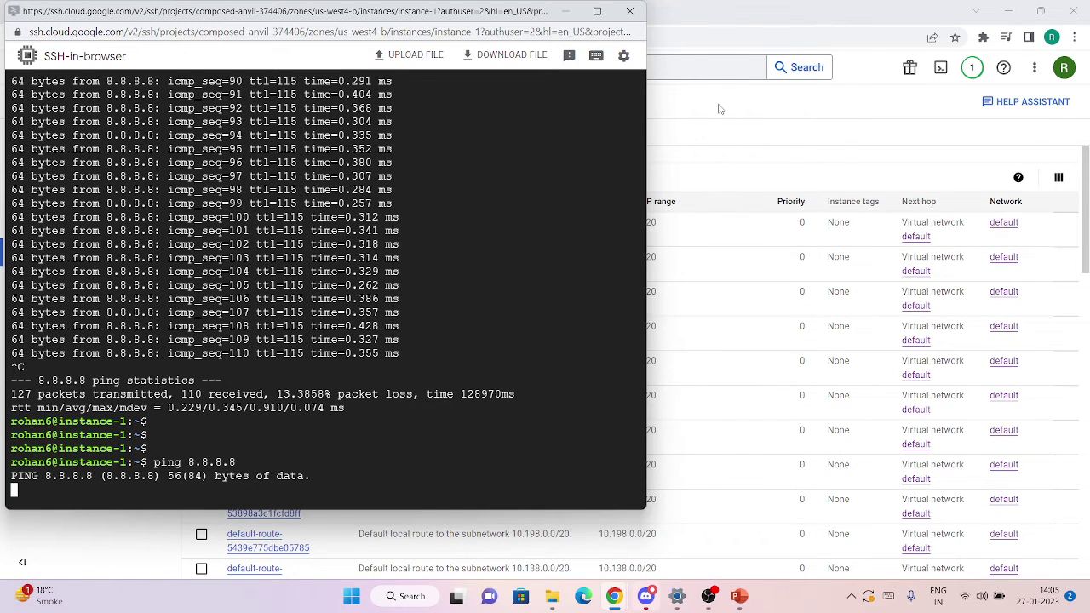
- Examine the full routes list for remaining Internet routes and check the ping output in the SSH session
{"action": "left_click", "coordinate": [657, 186]}
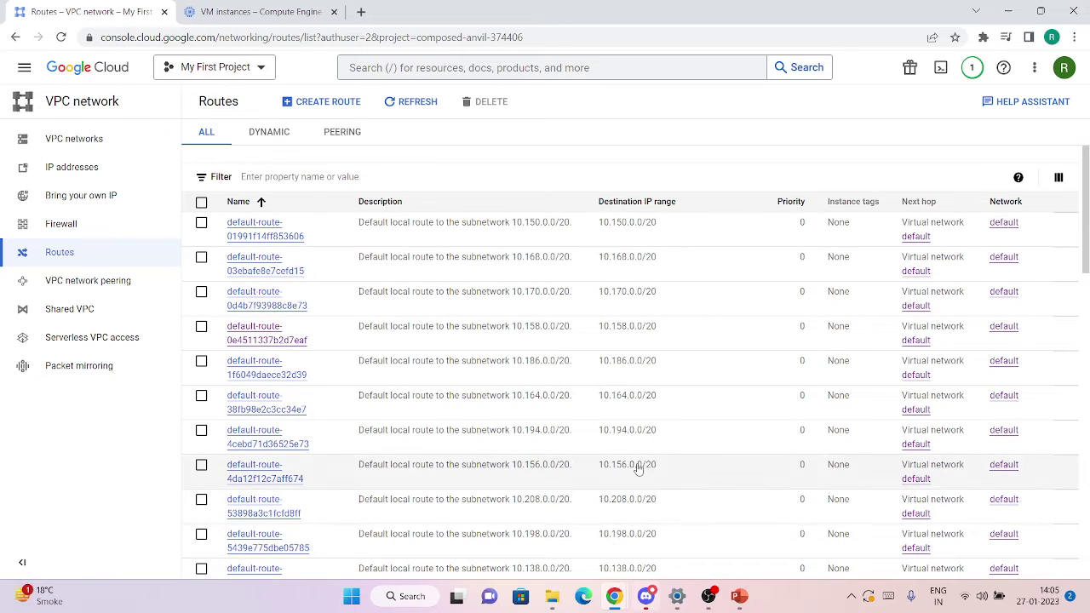
{"action": "scroll", "coordinate": [603, 358], "scroll_direction": "down", "scroll_amount": 3}
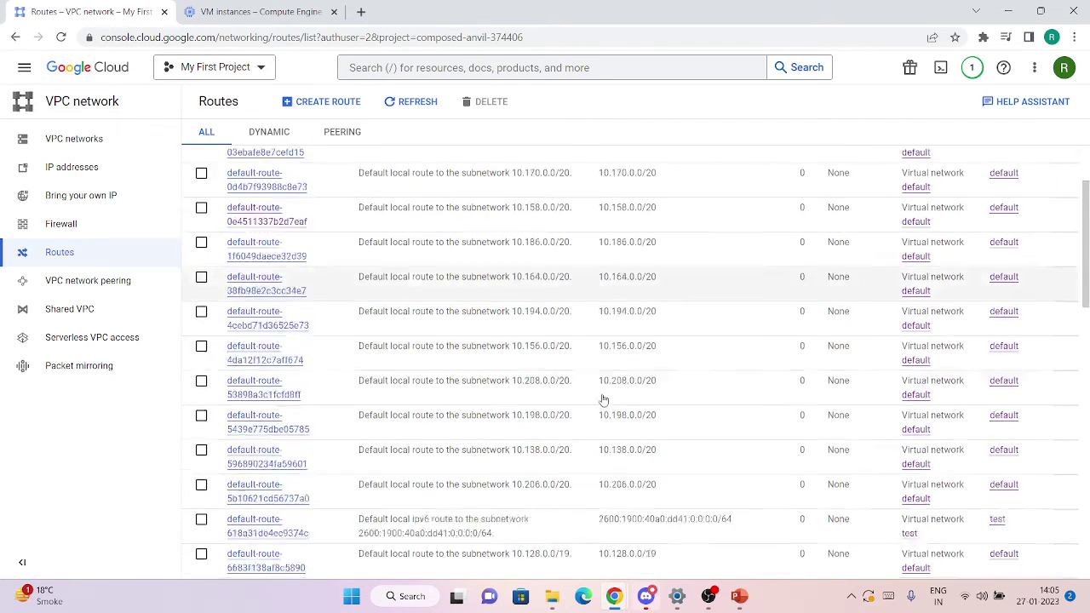
{"action": "scroll", "coordinate": [605, 402], "scroll_direction": "down", "scroll_amount": 5}
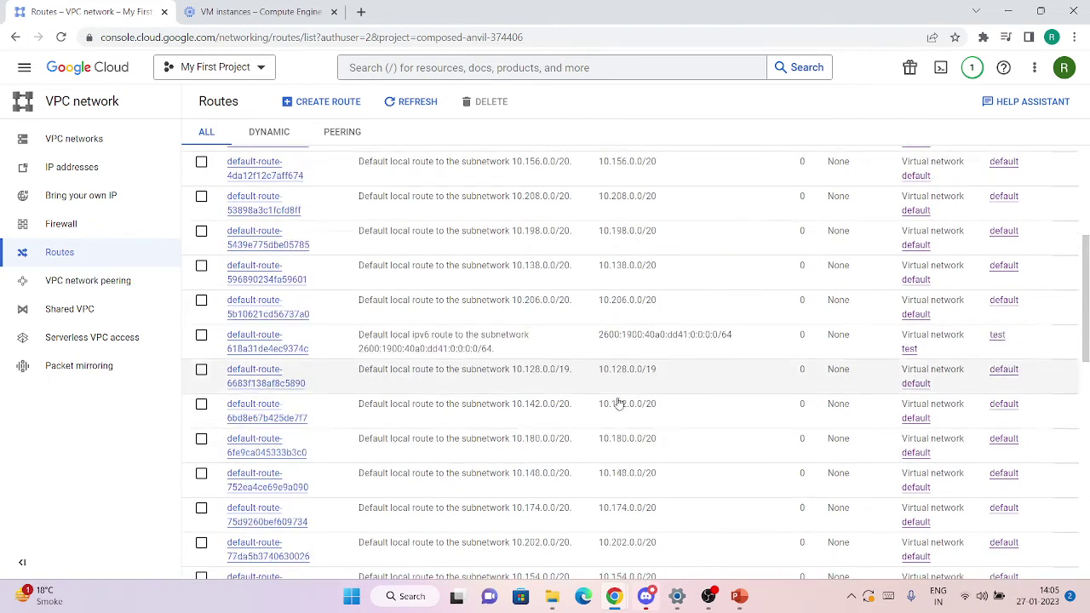
{"action": "scroll", "coordinate": [619, 403], "scroll_direction": "down", "scroll_amount": 5}
{"action": "scroll", "coordinate": [619, 403], "scroll_direction": "up", "scroll_amount": 20}
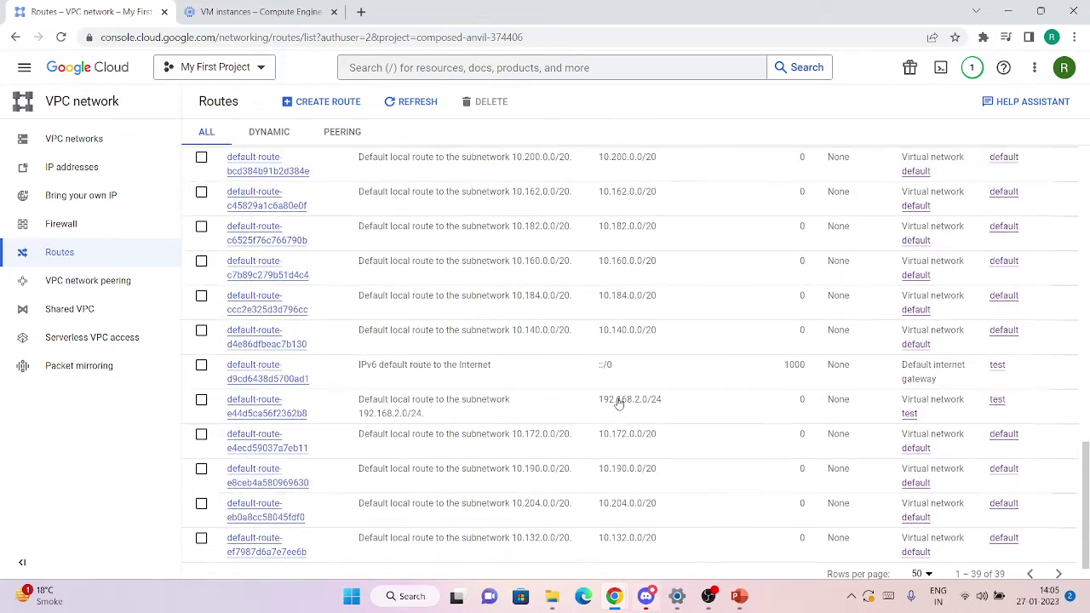
{"action": "scroll", "coordinate": [619, 403], "scroll_direction": "down", "scroll_amount": 3}
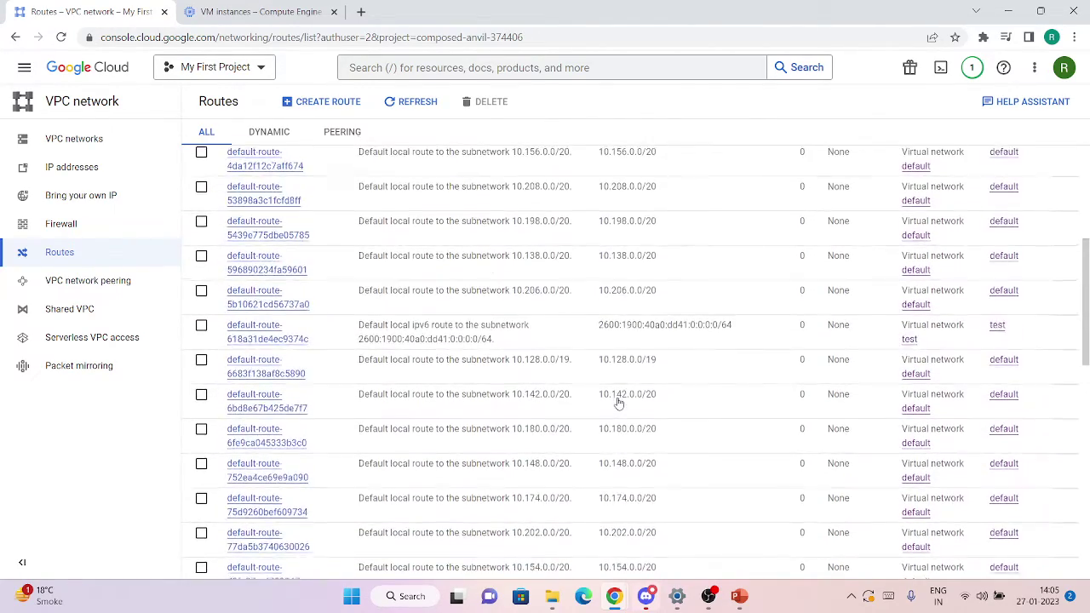
{"action": "scroll", "coordinate": [619, 403], "scroll_direction": "up", "scroll_amount": 3}
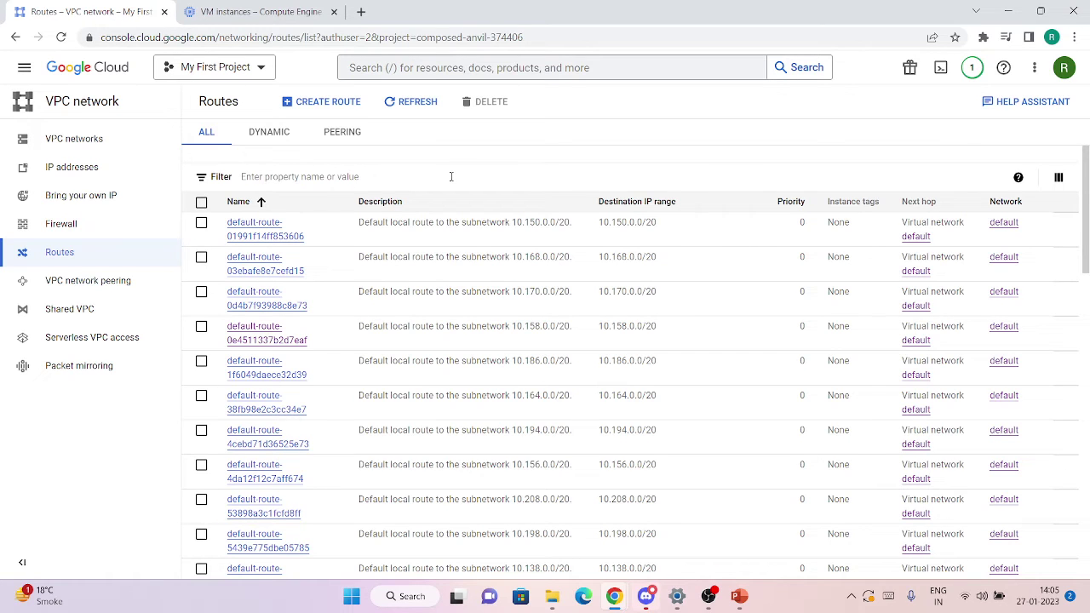
{"action": "key", "text": "alt+Tab"}
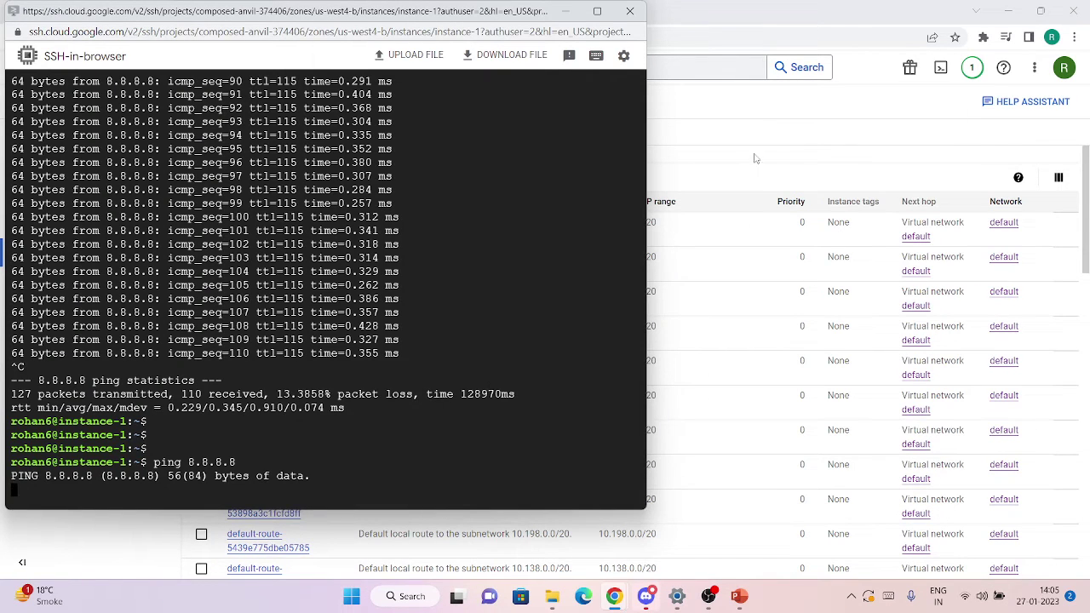
{"action": "key", "text": "alt+Tab"}
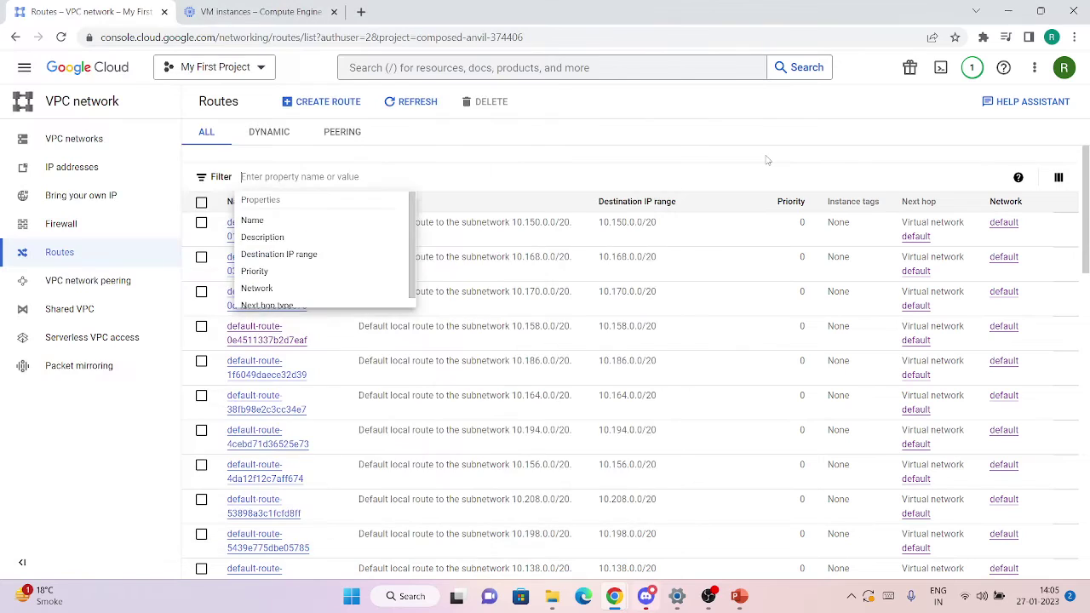
- Start a new VPC route named default-route with the description "route to internet"
{"action": "left_click", "coordinate": [322, 102]}
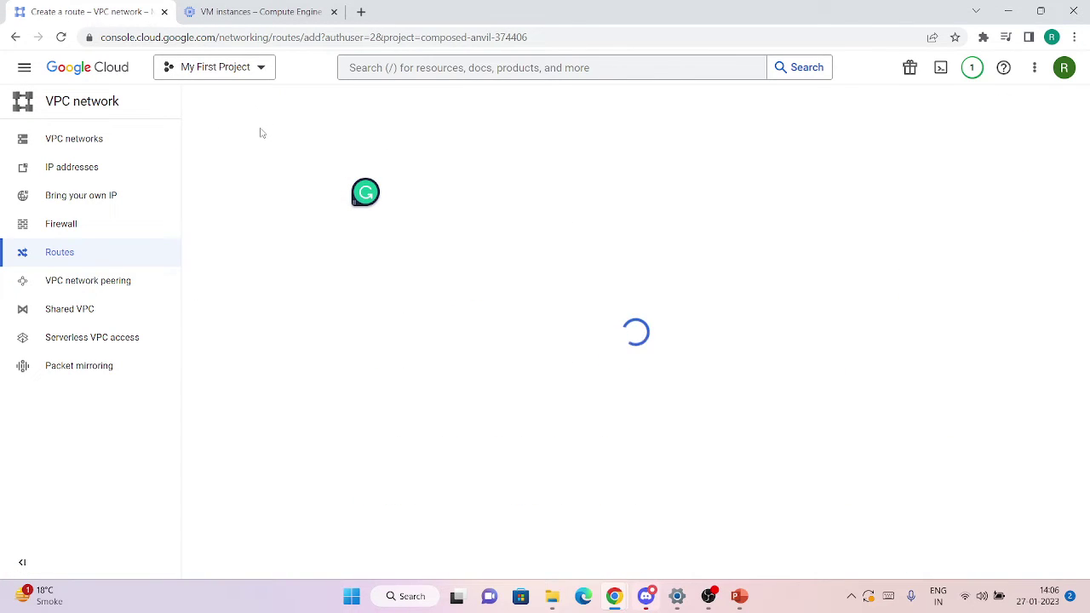
{"action": "left_click", "coordinate": [291, 154]}
{"action": "type", "text": "default-ro"}
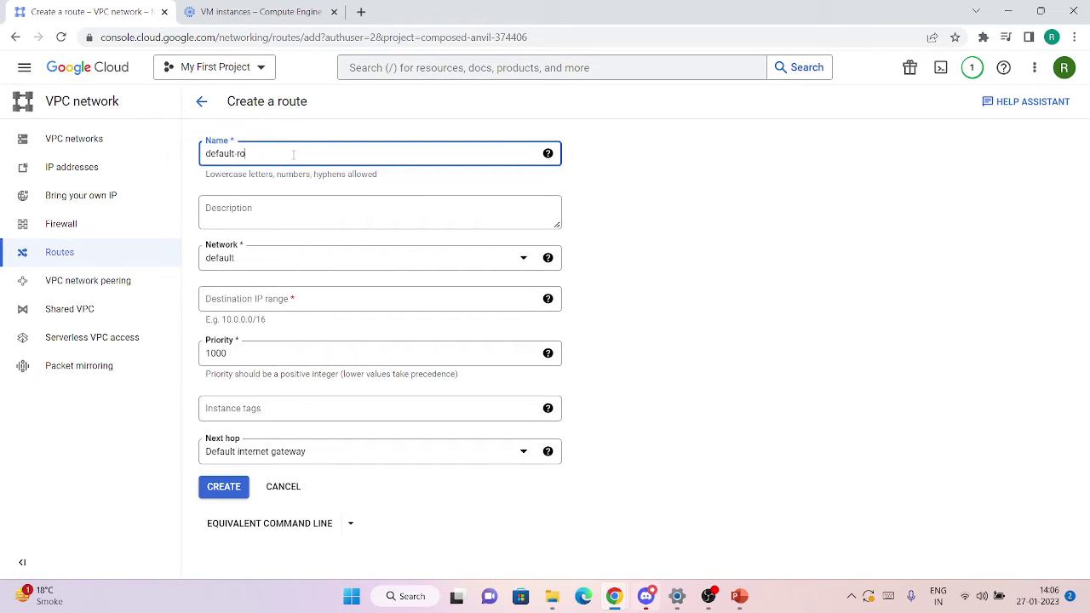
{"action": "key", "text": "Tab"}
{"action": "key", "text": "Tab"}
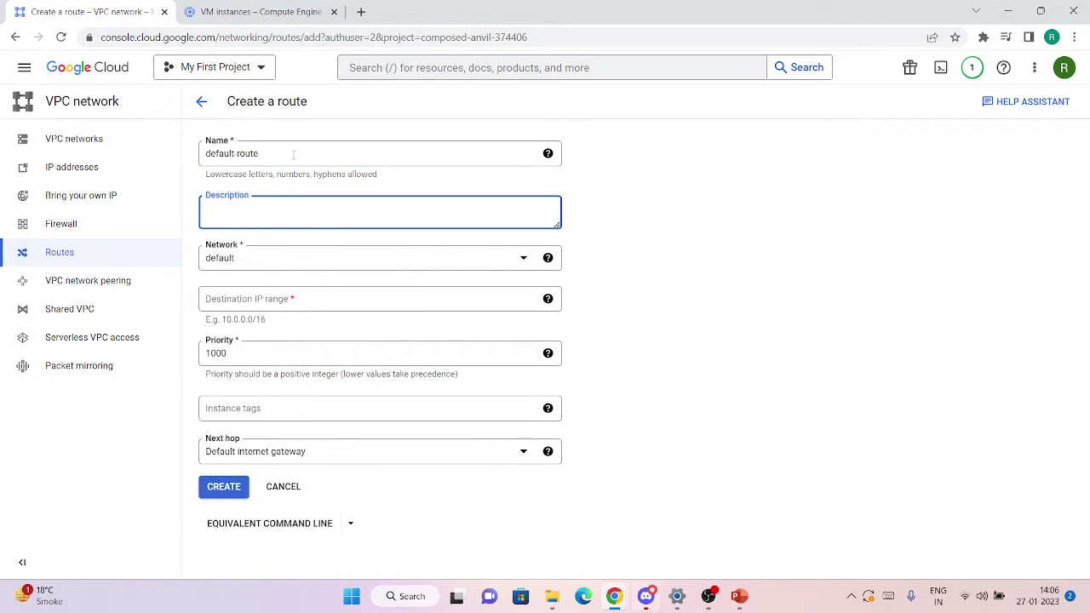
{"action": "type", "text": "route to internet"}
{"action": "key", "text": "Tab"}
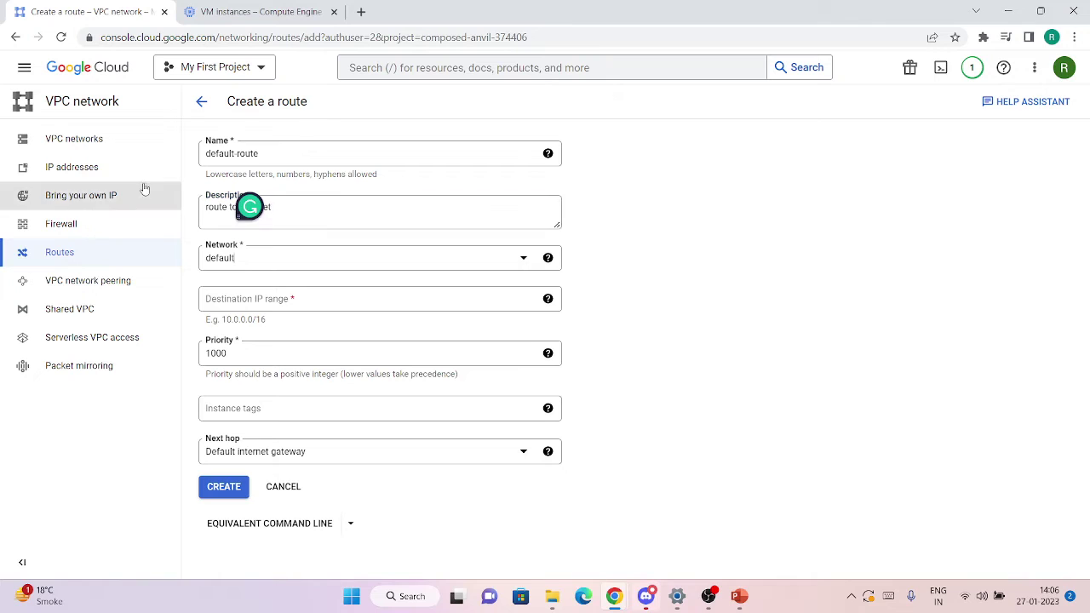
- Select default as the new route's network and set its destination IP range to 0.0.0.0/0
{"action": "left_click", "coordinate": [241, 265]}
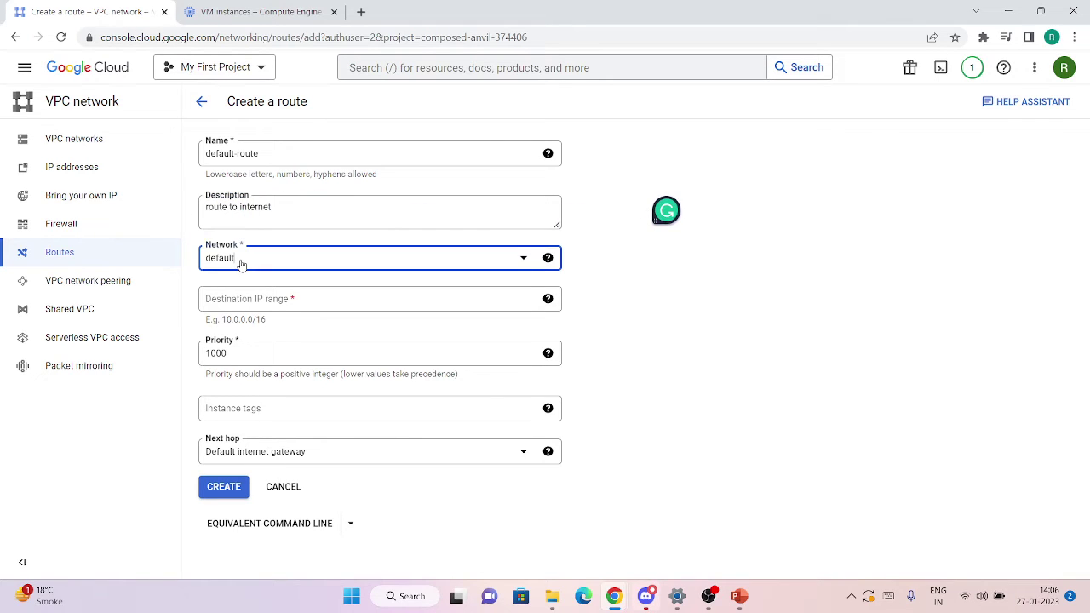
{"action": "left_click", "coordinate": [241, 264]}
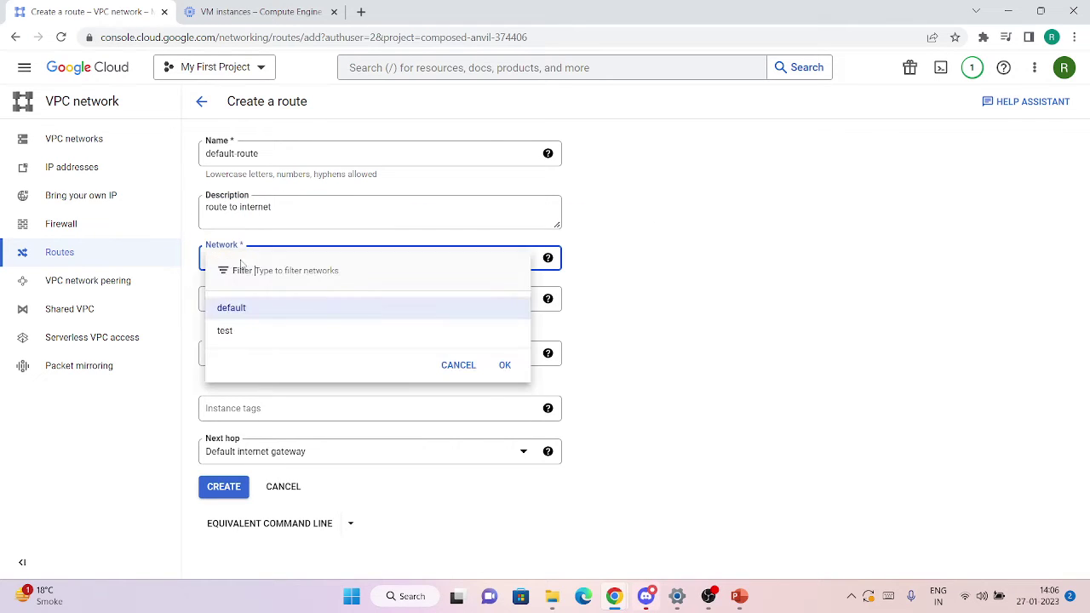
{"action": "left_click", "coordinate": [250, 315]}
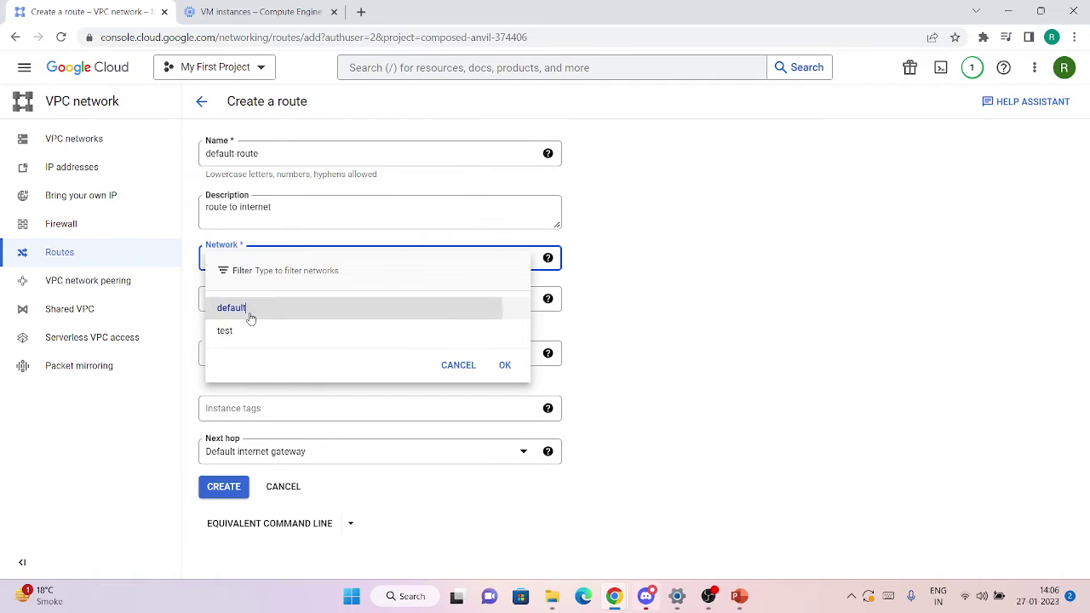
{"action": "left_click", "coordinate": [252, 304]}
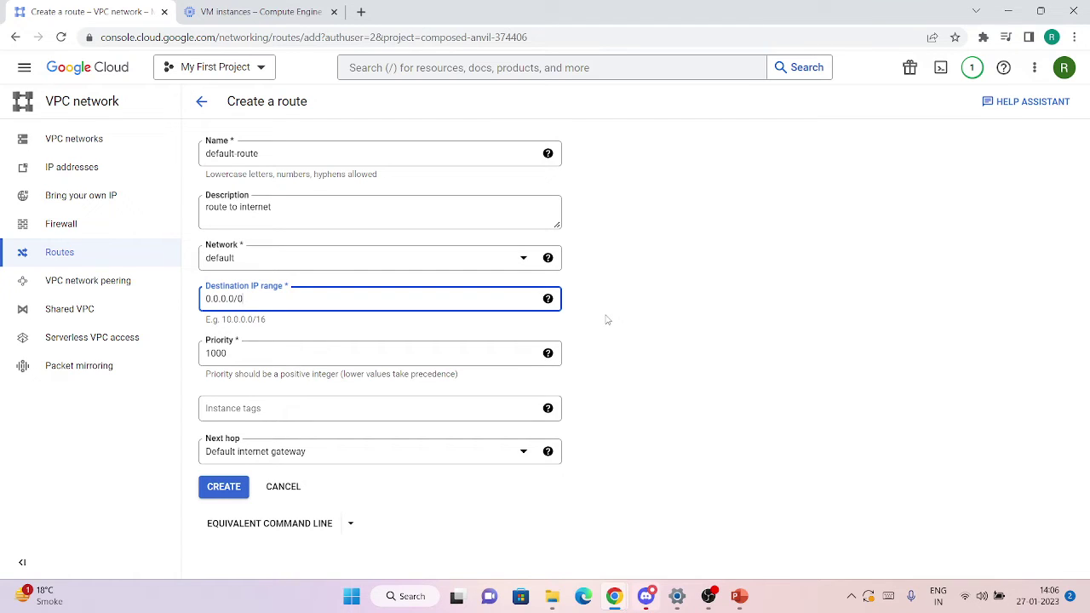
{"action": "left_click", "coordinate": [265, 321]}
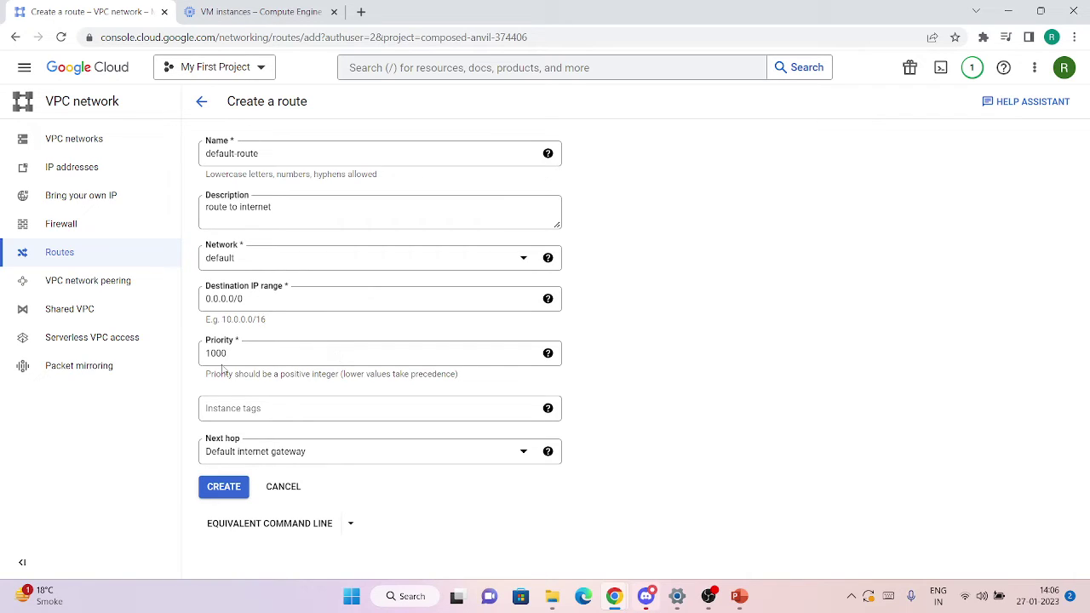
- Choose Default internet gateway as the next hop without any instance tags, and create the route
{"action": "left_click", "coordinate": [255, 407]}
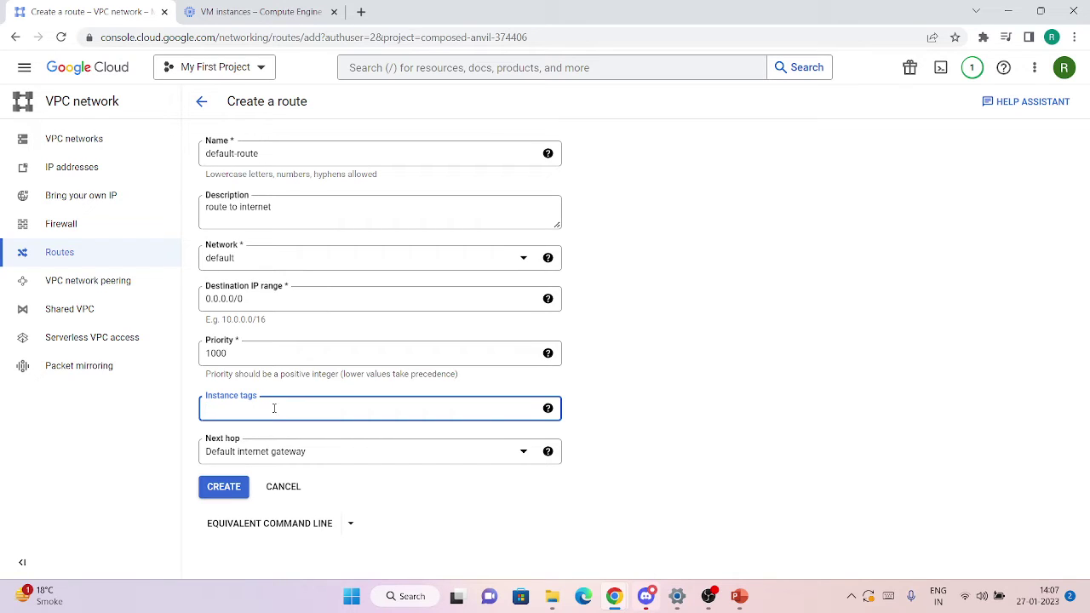
{"action": "left_click", "coordinate": [468, 451]}
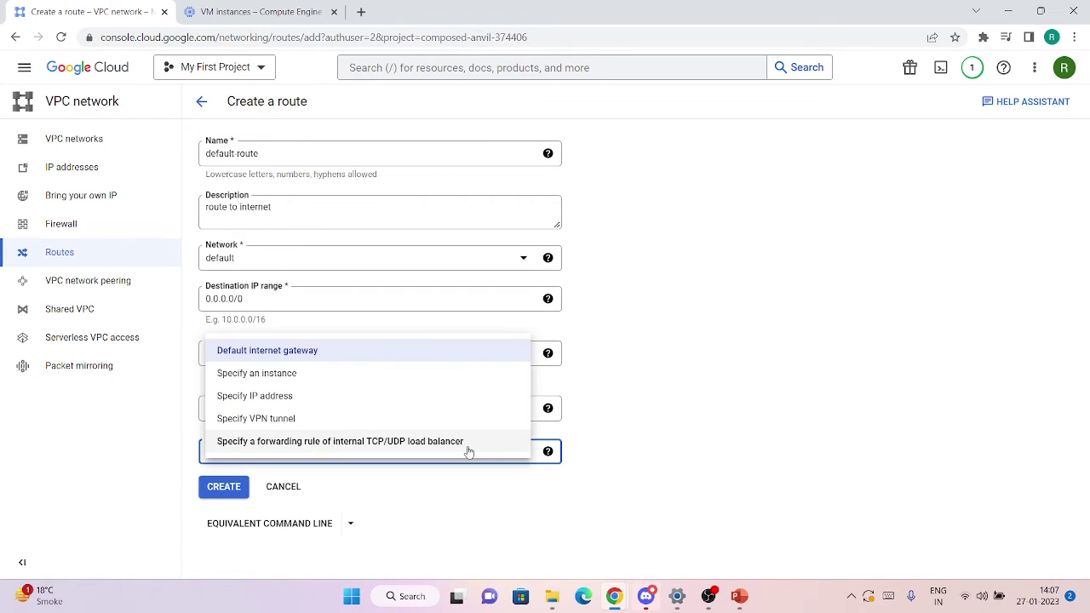
{"action": "left_click", "coordinate": [655, 466]}
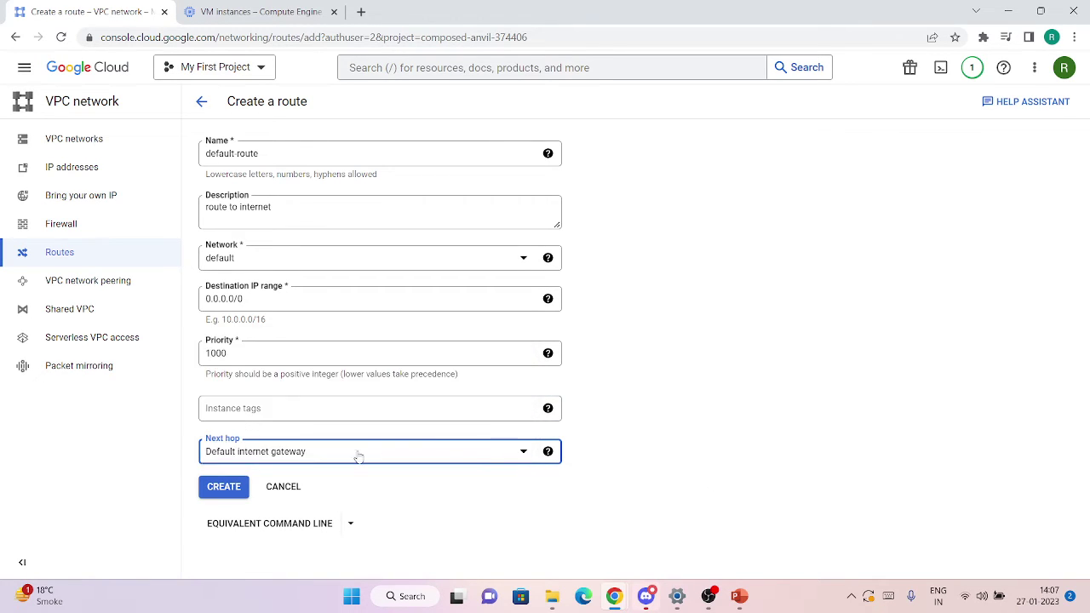
{"action": "left_click", "coordinate": [303, 453]}
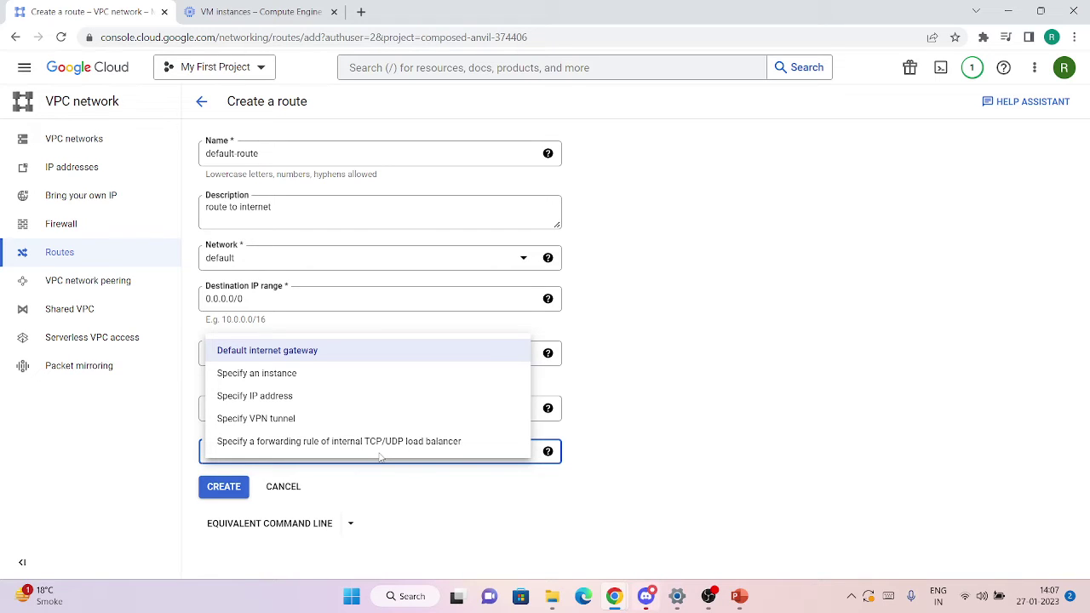
{"action": "left_click", "coordinate": [297, 357]}
{"action": "left_click", "coordinate": [224, 486]}
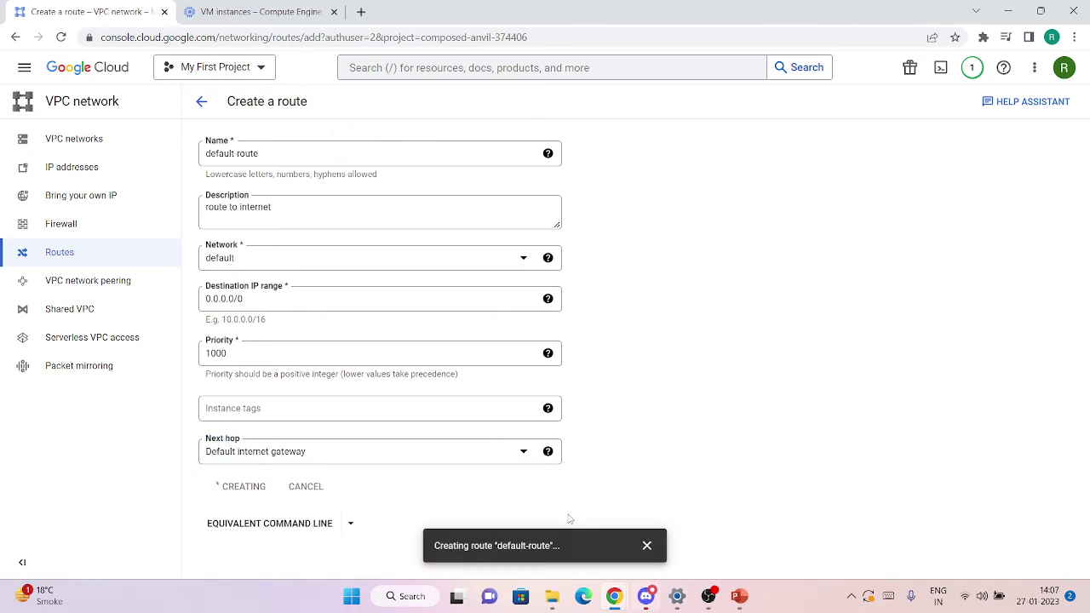
- Check the running ping output in the instance-1 SSH session and return to the Routes page
{"action": "mouse_move", "coordinate": [614, 595]}
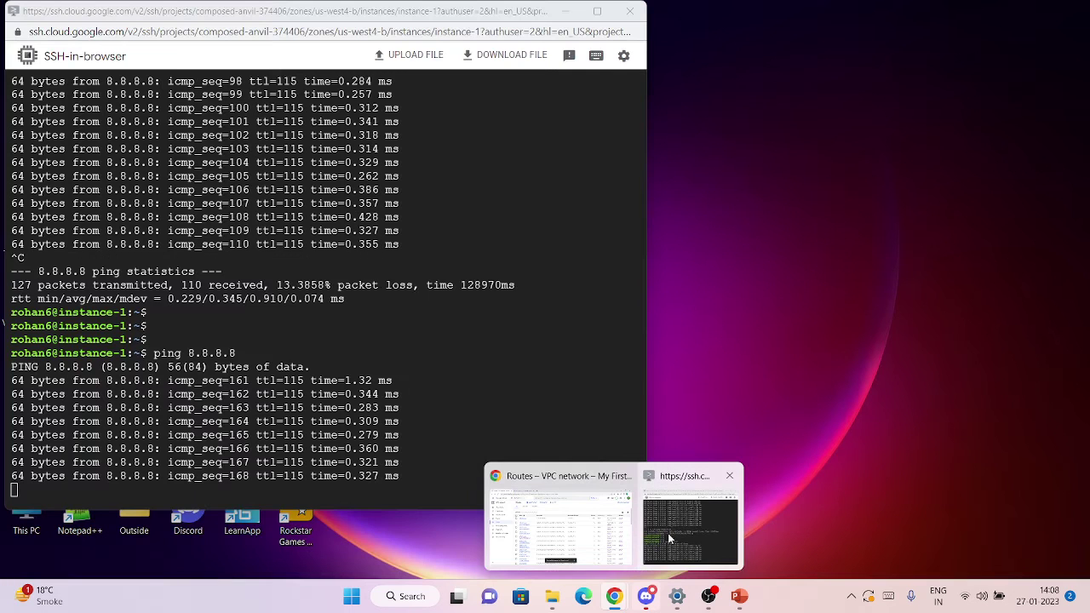
{"action": "left_click", "coordinate": [668, 532]}
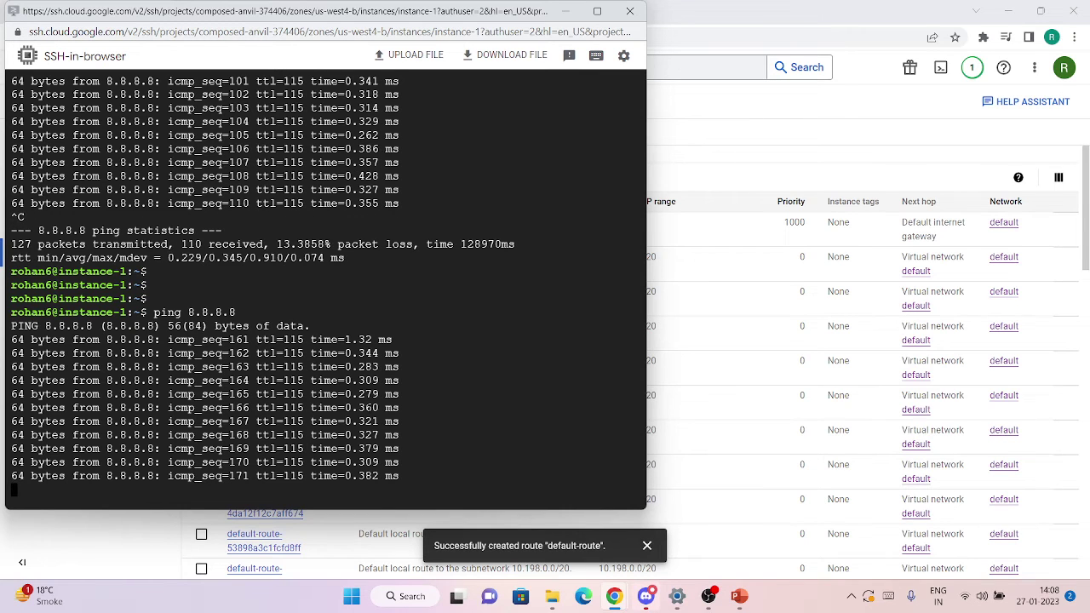
{"action": "left_click", "coordinate": [722, 190]}
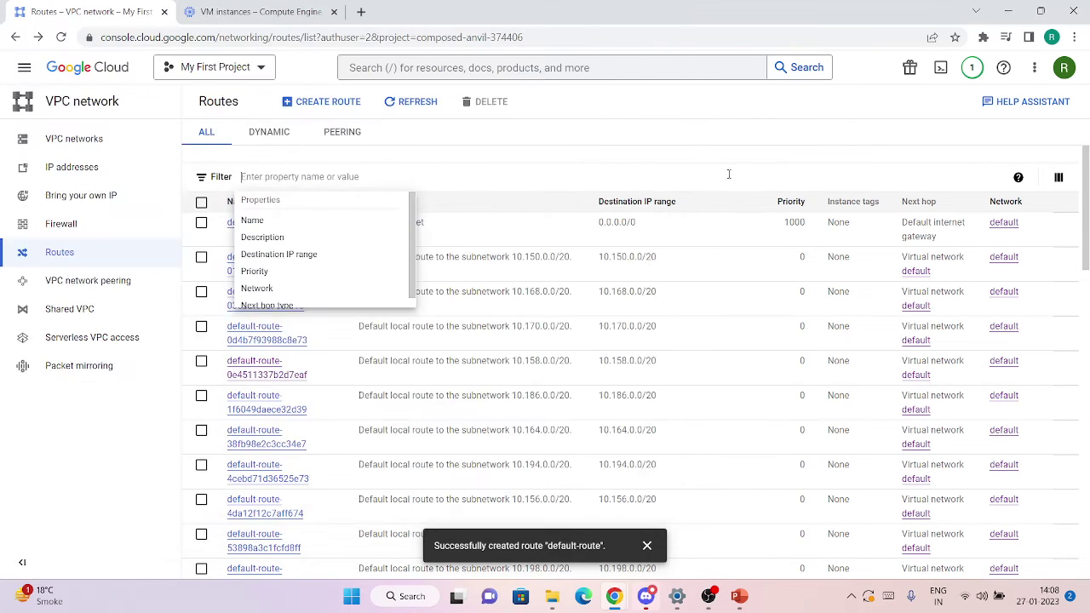
- Create a second VM instance in Compute Engine with the e2-micro machine type
{"action": "left_click", "coordinate": [361, 11]}
{"action": "left_click", "coordinate": [281, 11]}
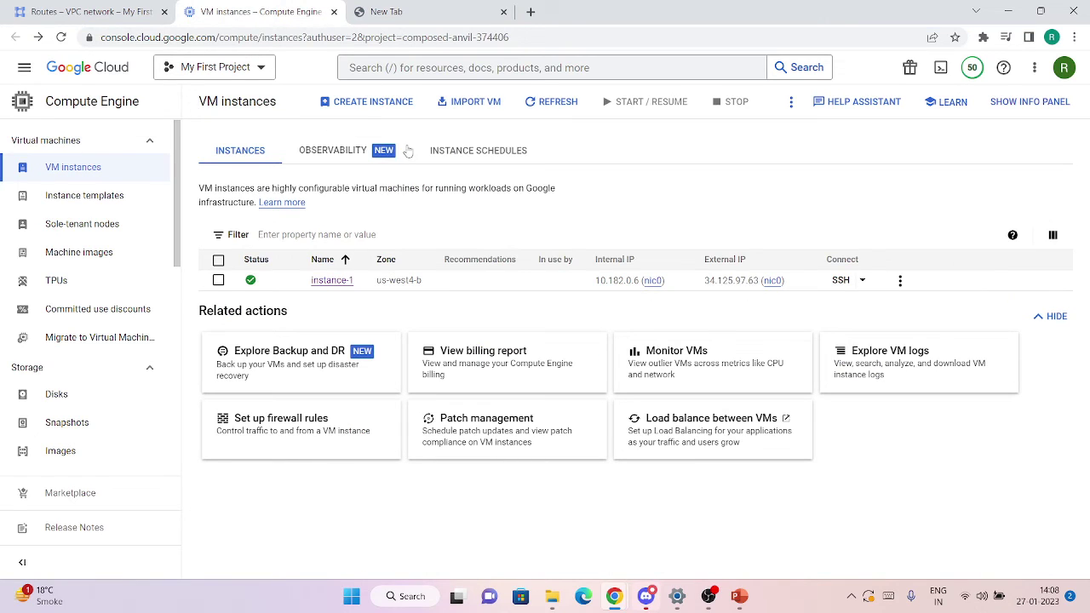
{"action": "left_click", "coordinate": [392, 105]}
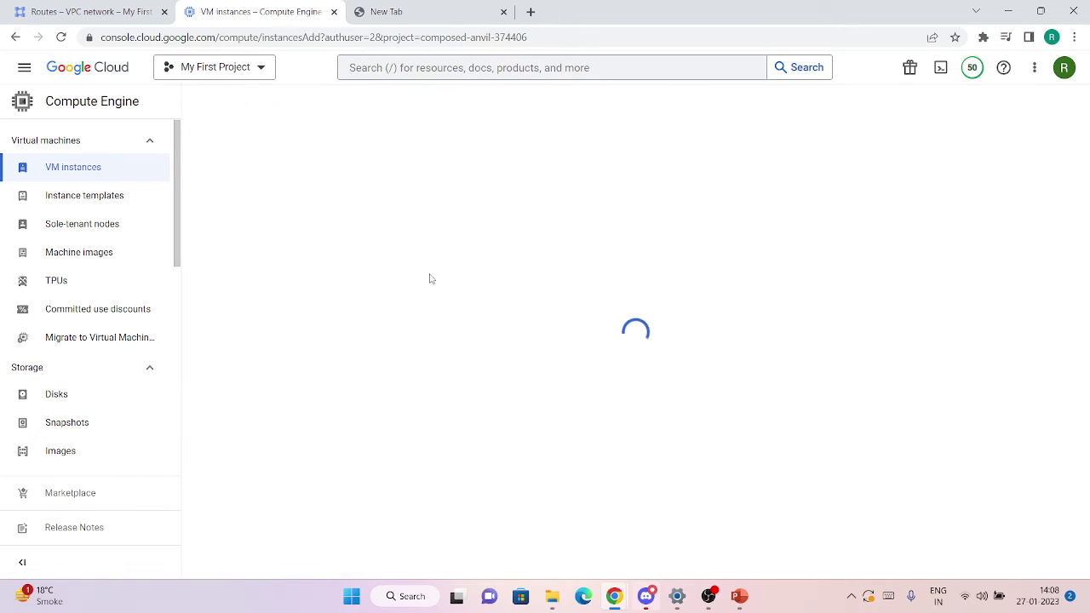
{"action": "scroll", "coordinate": [400, 340], "scroll_direction": "down", "scroll_amount": 2}
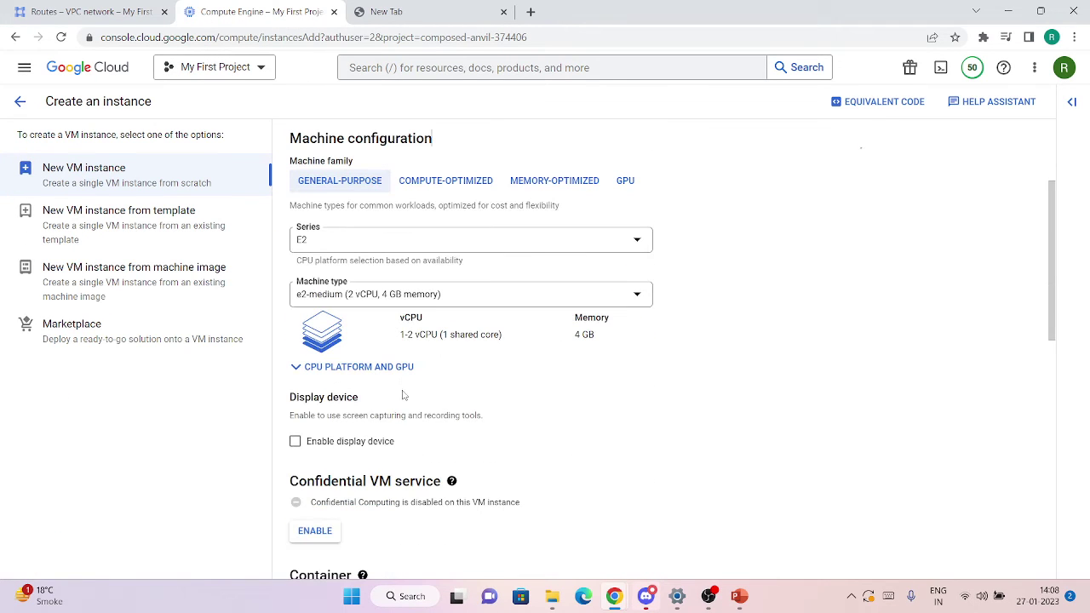
{"action": "left_click", "coordinate": [363, 305]}
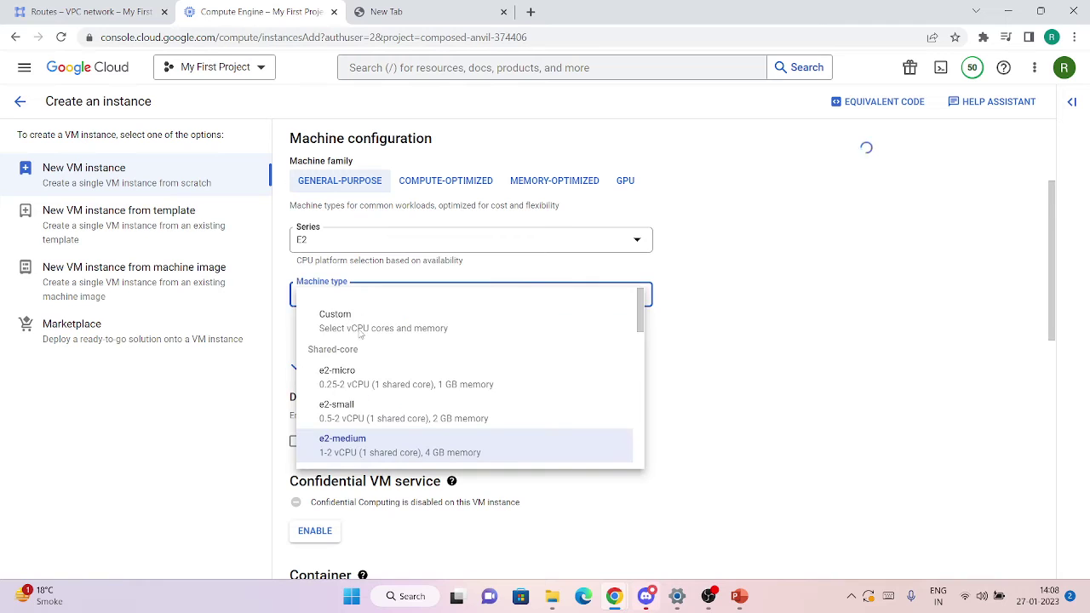
{"action": "left_click", "coordinate": [364, 387]}
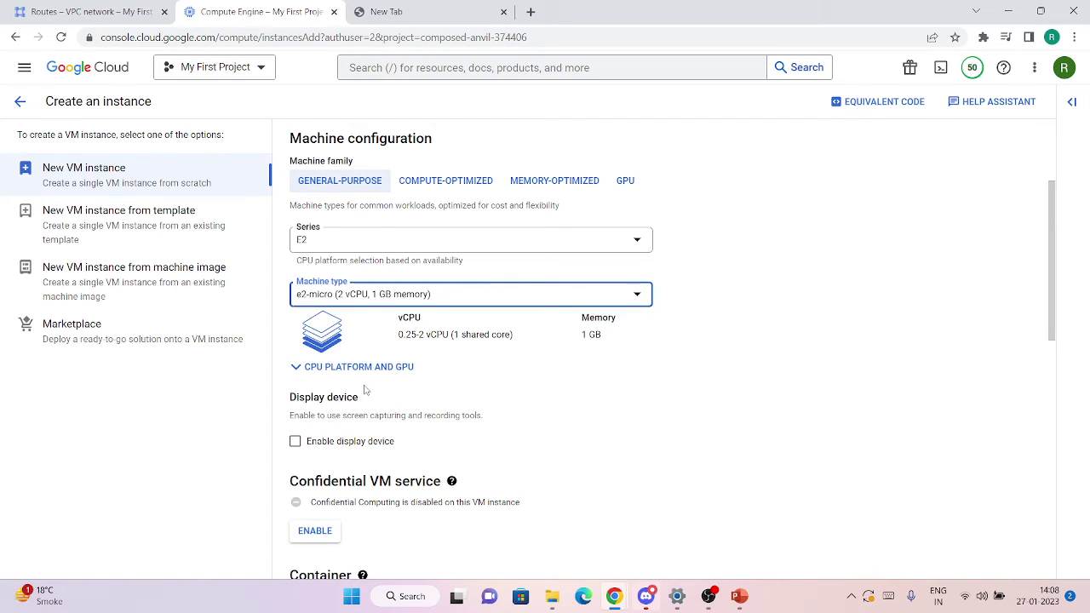
{"action": "scroll", "coordinate": [728, 403], "scroll_direction": "down", "scroll_amount": 10}
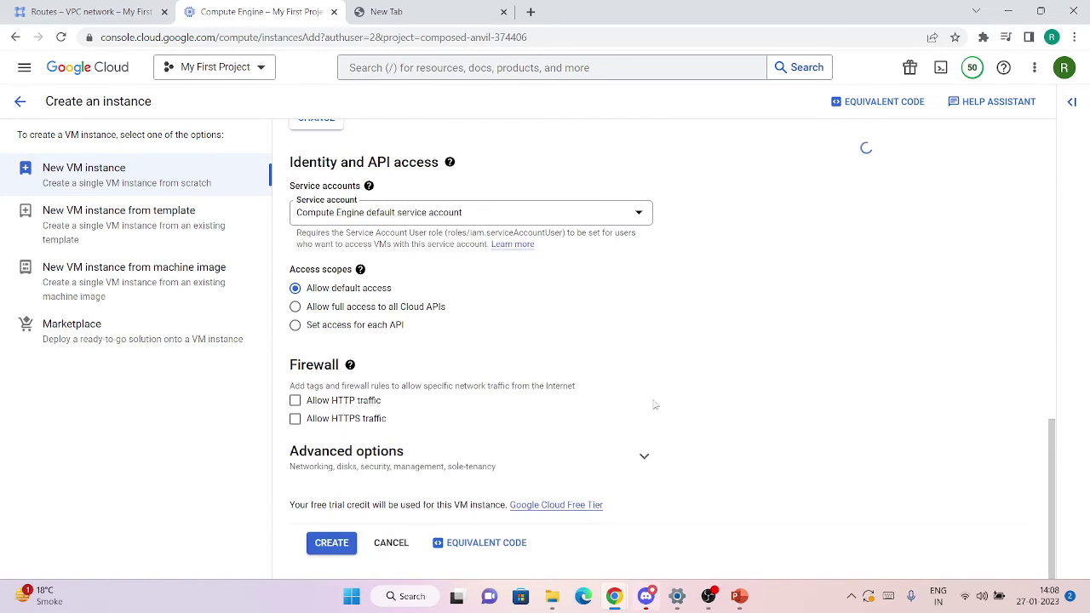
{"action": "left_click", "coordinate": [333, 542]}
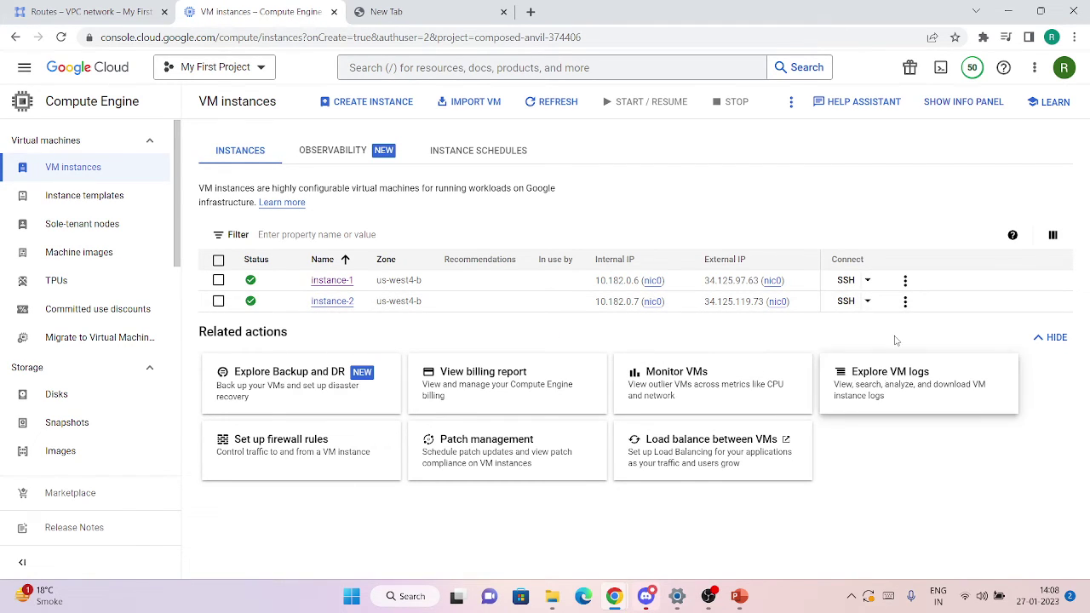
- Open an SSH session to instance-2, ping 8.8.8.8 and return to the VM instances page
{"action": "left_click", "coordinate": [845, 301]}
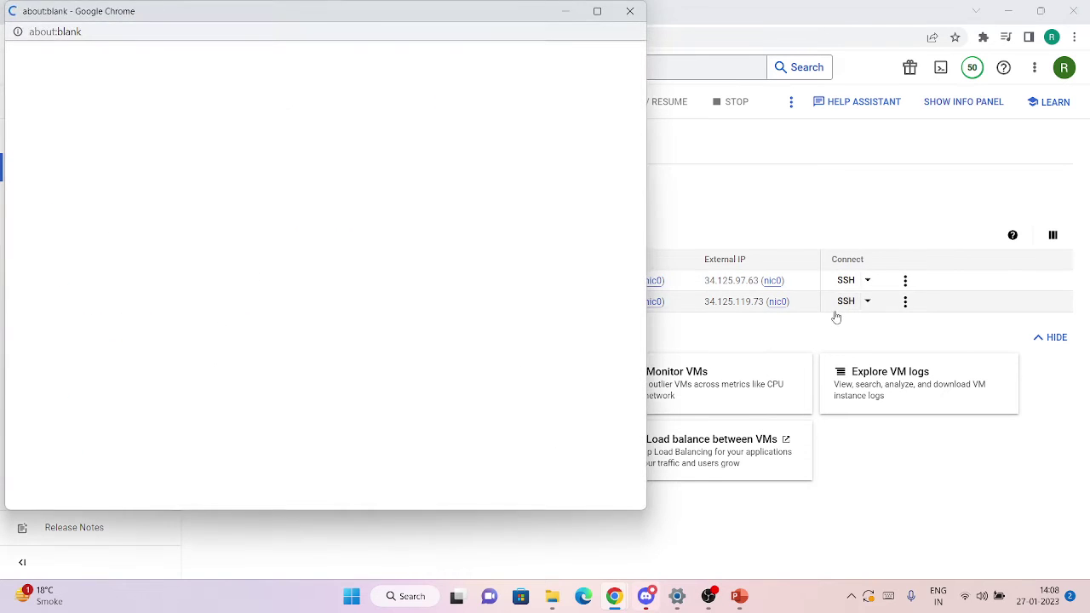
{"action": "left_click_drag", "start_coordinate": [205, 18], "coordinate": [417, 32]}
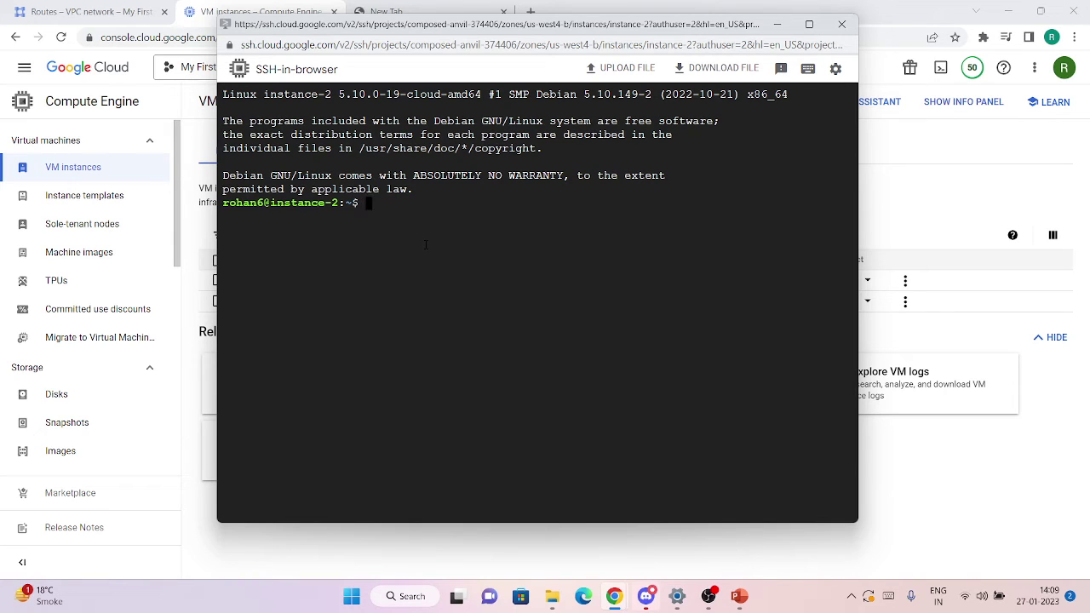
{"action": "type", "text": "ping 8.8.8.8"}
{"action": "key", "text": "Return"}
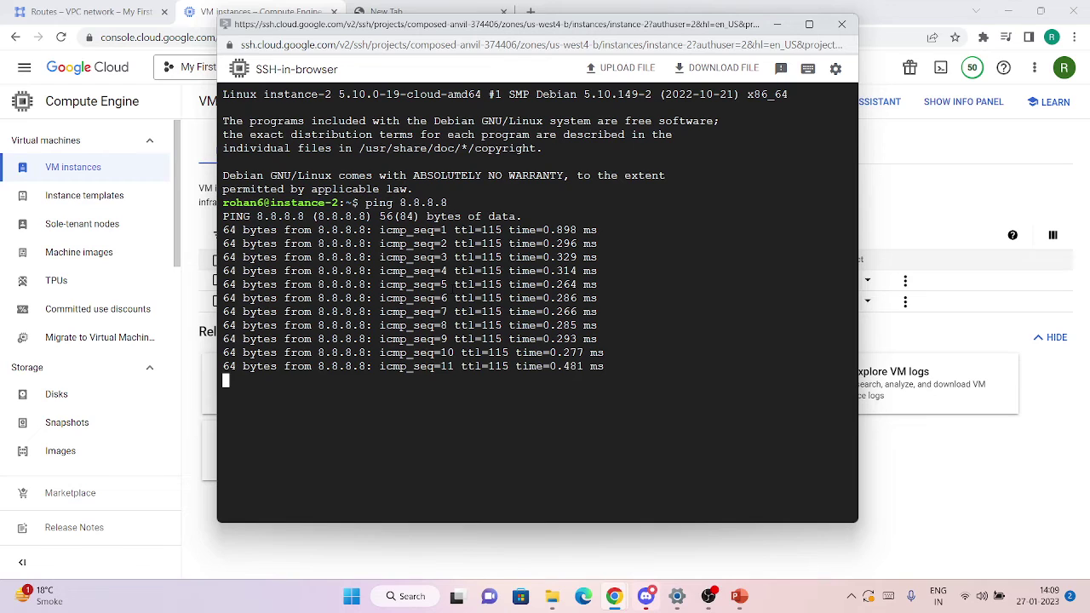
{"action": "left_click", "coordinate": [923, 240]}
{"action": "left_click", "coordinate": [340, 234]}
{"action": "left_click", "coordinate": [537, 219]}
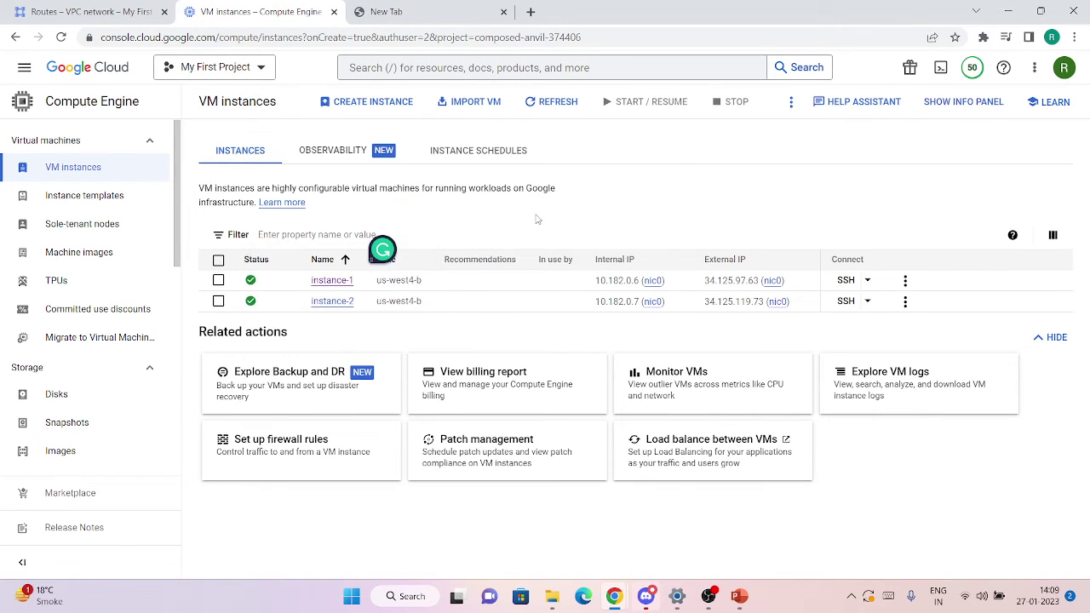
{"action": "left_click_drag", "start_coordinate": [382, 249], "coordinate": [830, 204]}
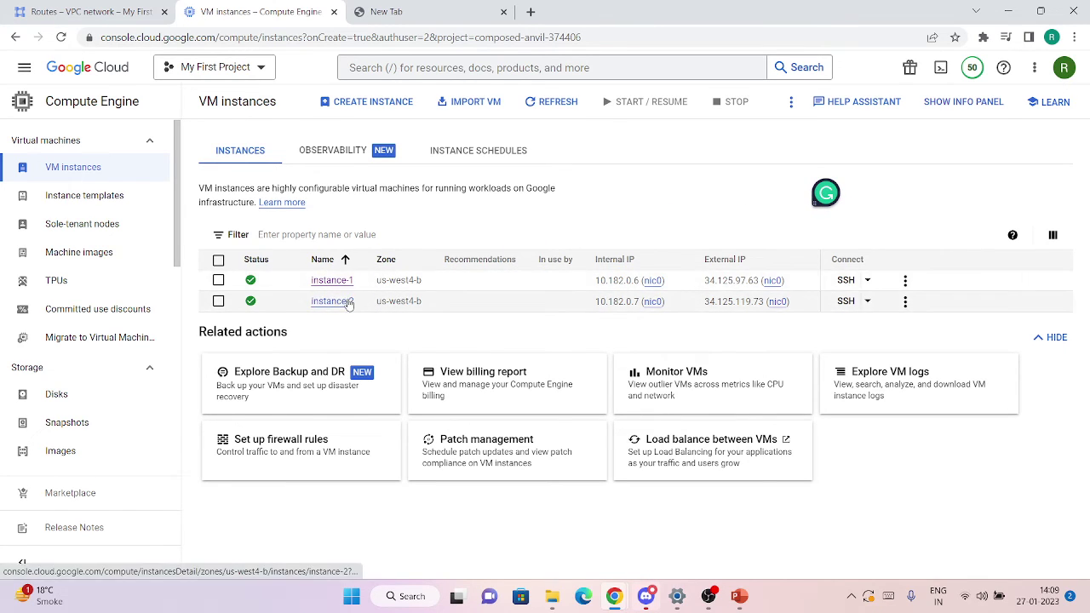
- Delete the route default-route from the VPC network routes
{"action": "left_click", "coordinate": [136, 11]}
{"action": "left_click", "coordinate": [595, 160]}
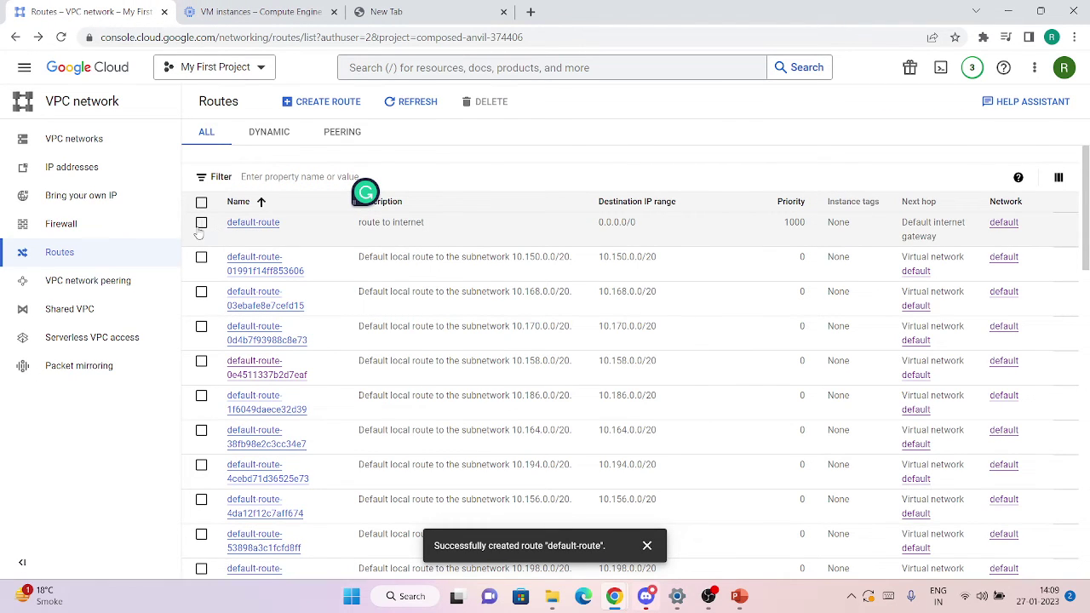
{"action": "left_click", "coordinate": [201, 224]}
{"action": "left_click", "coordinate": [238, 223]}
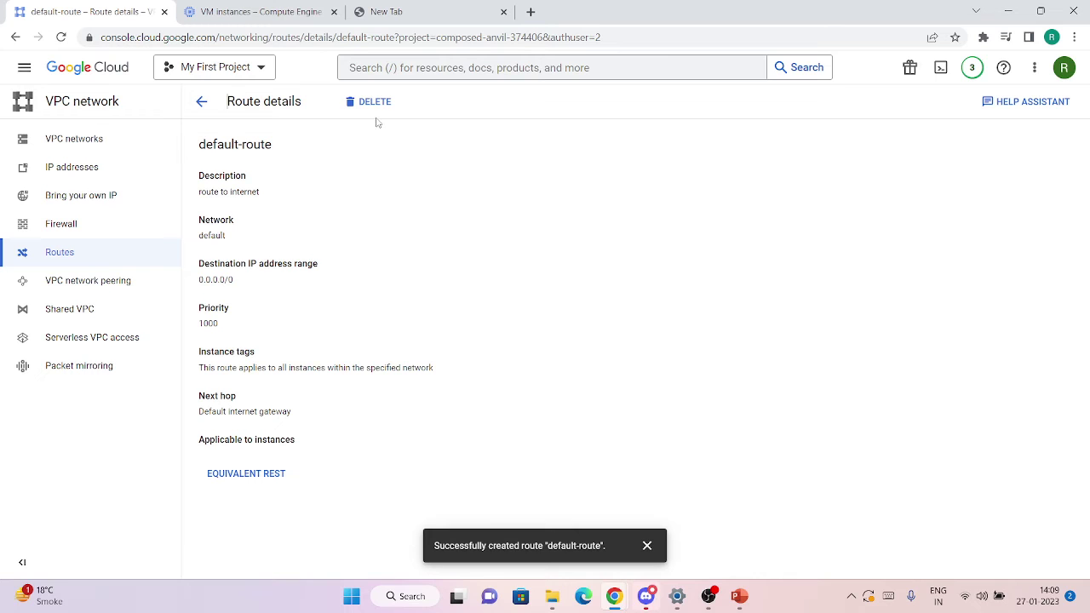
{"action": "left_click", "coordinate": [373, 102]}
{"action": "left_click", "coordinate": [636, 359]}
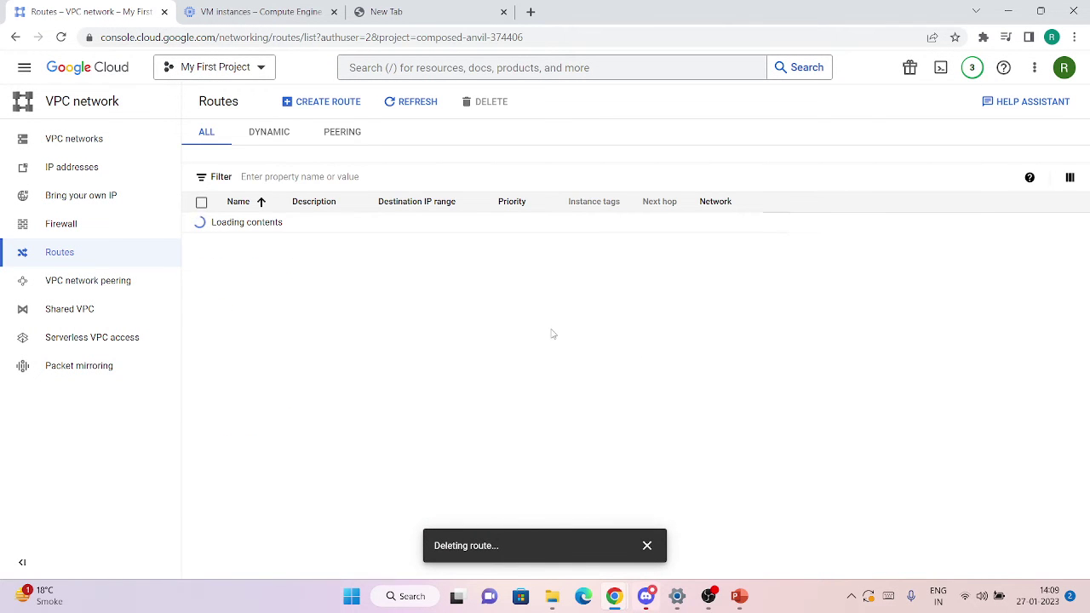
- Switch to the instance-2 SSH session, stop the running ping and ping 8.8.8.8 again
{"action": "mouse_move", "coordinate": [614, 596]}
{"action": "left_click", "coordinate": [631, 453]}
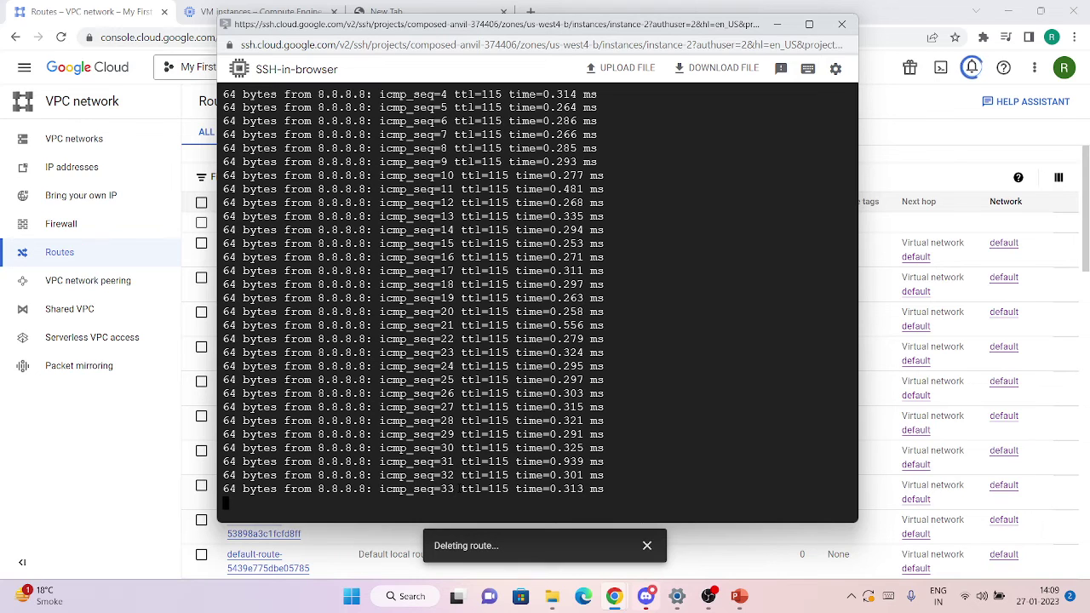
{"action": "key", "text": "ctrl+c"}
{"action": "key", "text": "Return"}
{"action": "key", "text": "Return"}
{"action": "key", "text": "Up"}
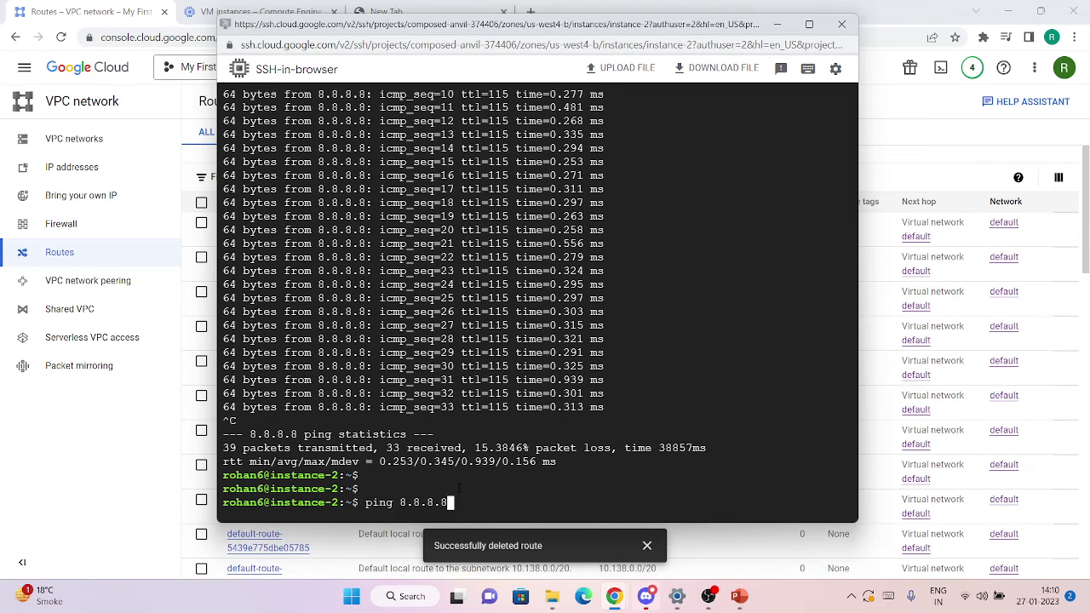
{"action": "key", "text": "Return"}
- Create a route named route-to-internet on the default network with destination 0.0.0.0/0, priority 1000, instance tag internet and the default internet gateway as next hop
{"action": "left_click", "coordinate": [110, 440]}
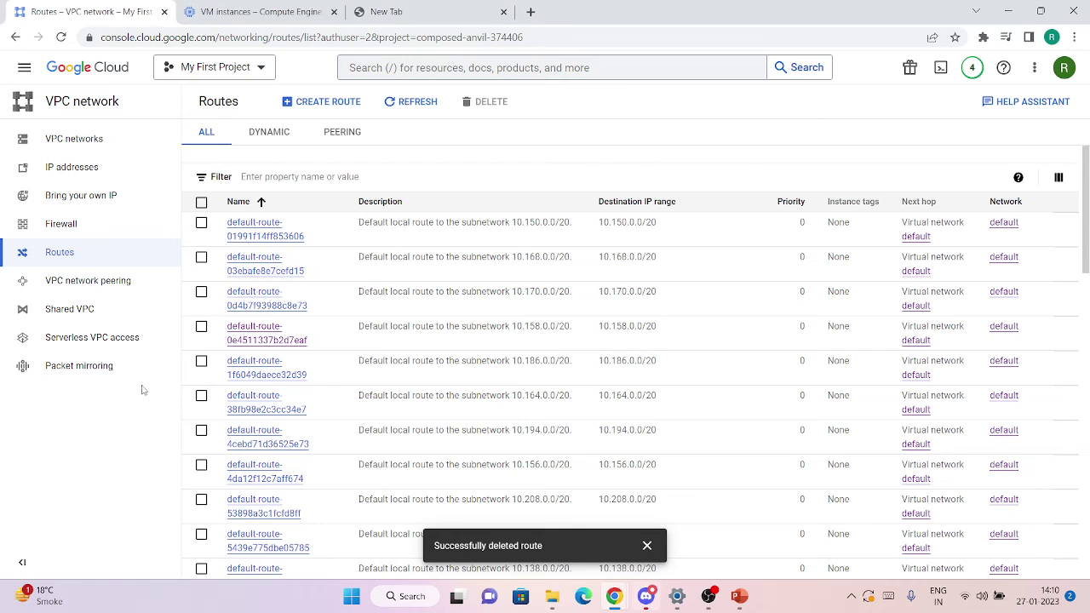
{"action": "left_click", "coordinate": [313, 101]}
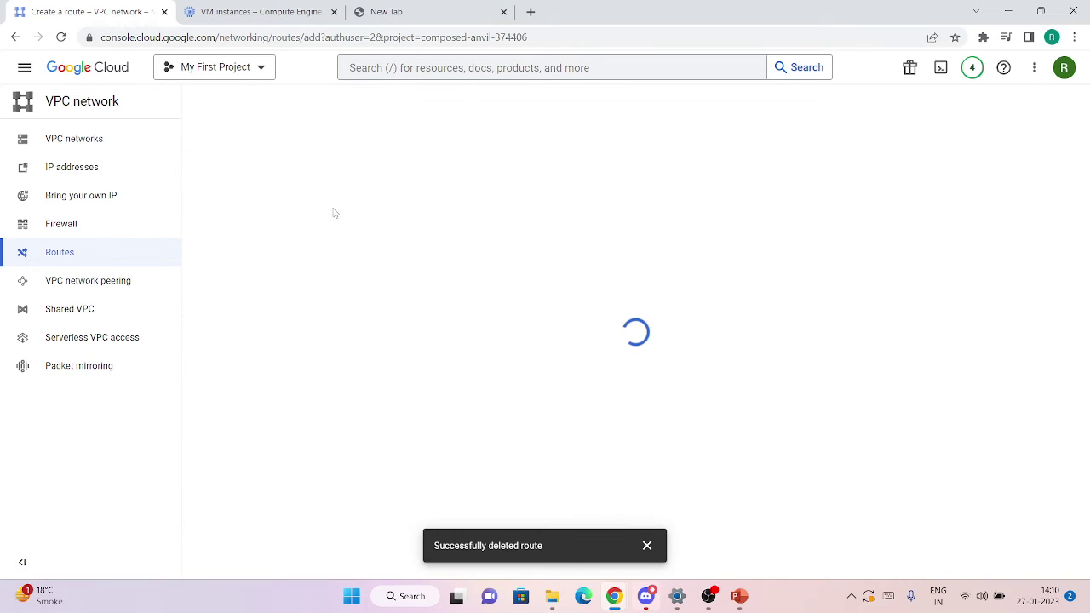
{"action": "left_click", "coordinate": [304, 156]}
{"action": "type", "text": "route-to"}
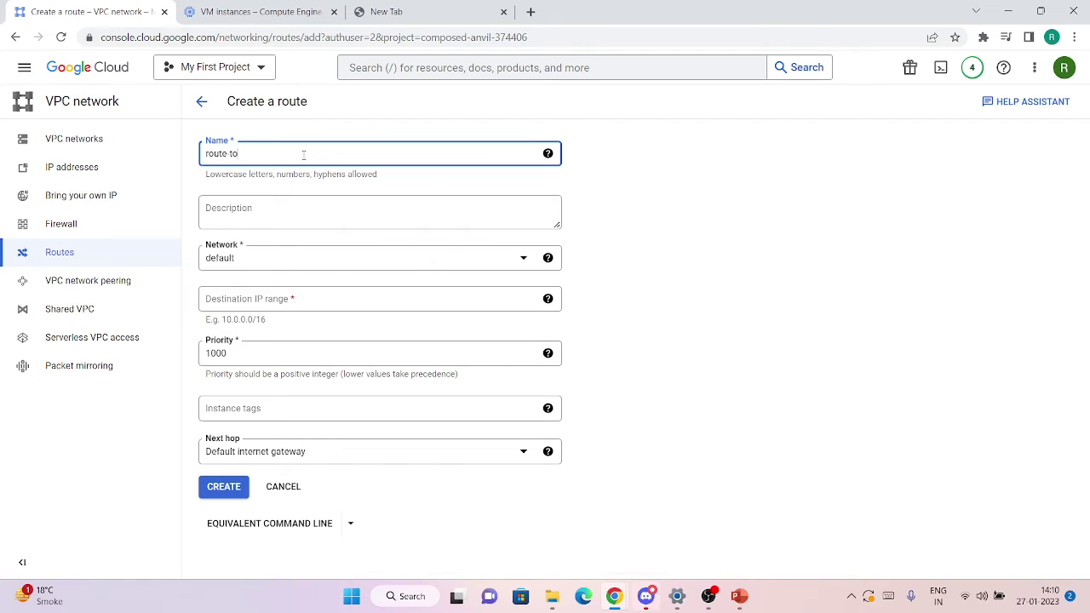
{"action": "type", "text": "-internet"}
{"action": "left_click", "coordinate": [259, 299]}
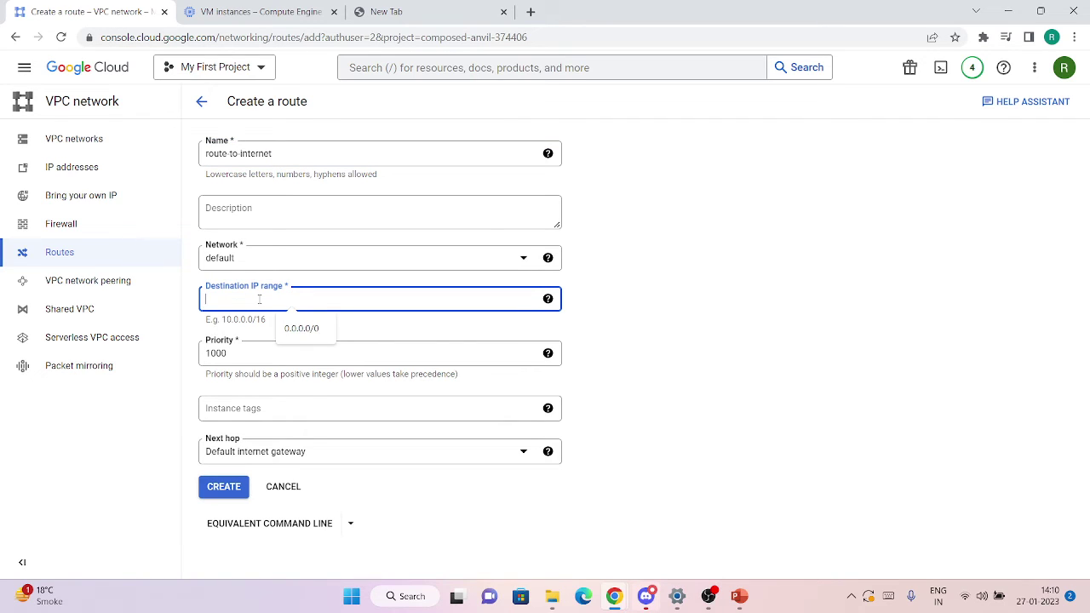
{"action": "left_click", "coordinate": [300, 328]}
{"action": "left_click", "coordinate": [241, 412]}
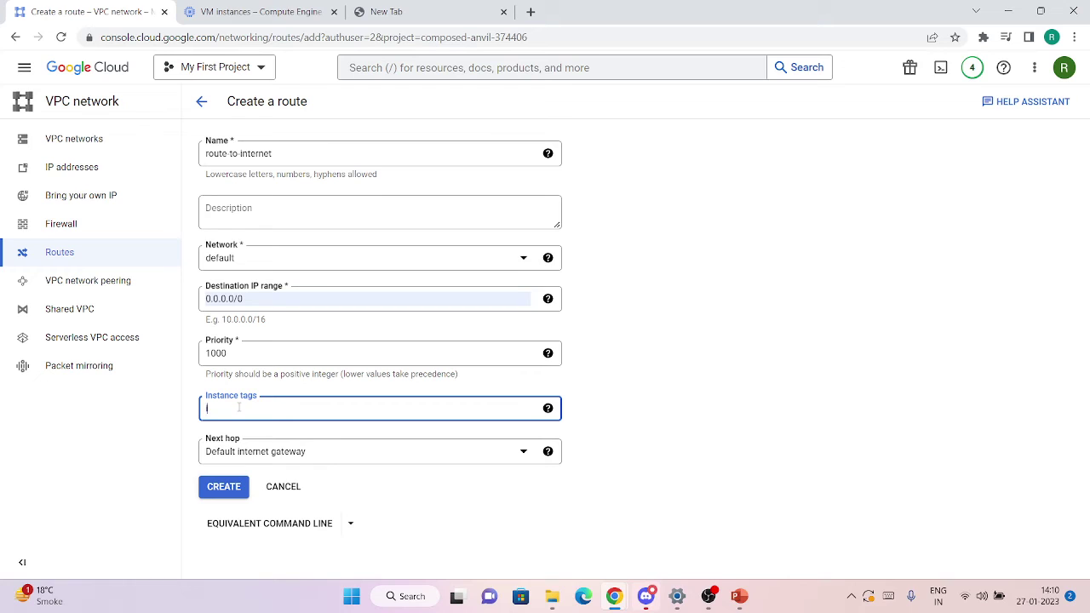
{"action": "left_click", "coordinate": [243, 495]}
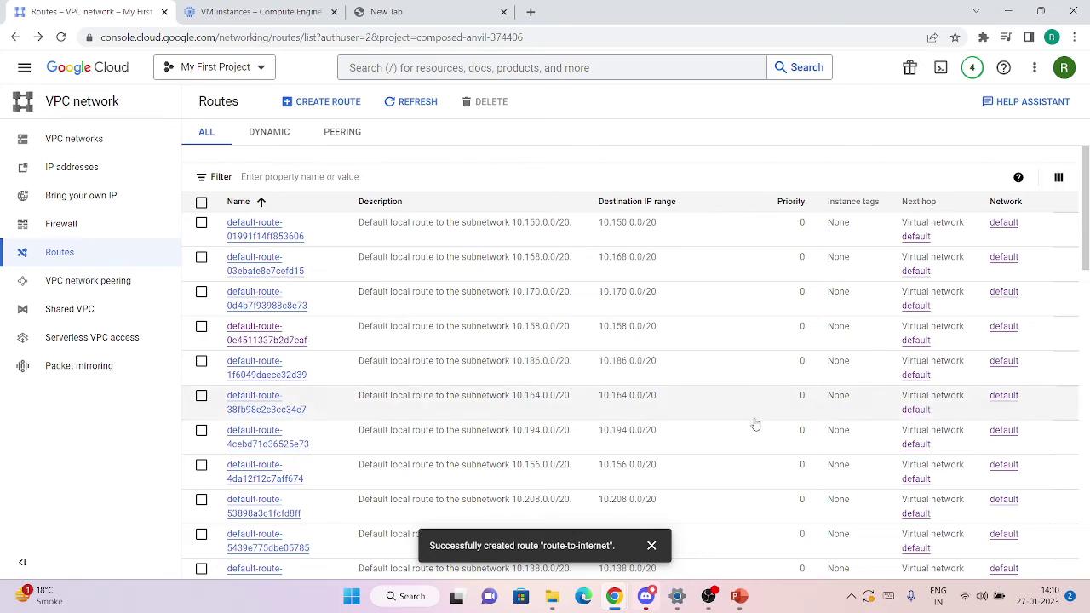
- Switch to the instance-1 SSH session, stop the running ping and ping 8.8.8.8 again
{"action": "mouse_move", "coordinate": [613, 596]}
{"action": "left_click", "coordinate": [727, 546]}
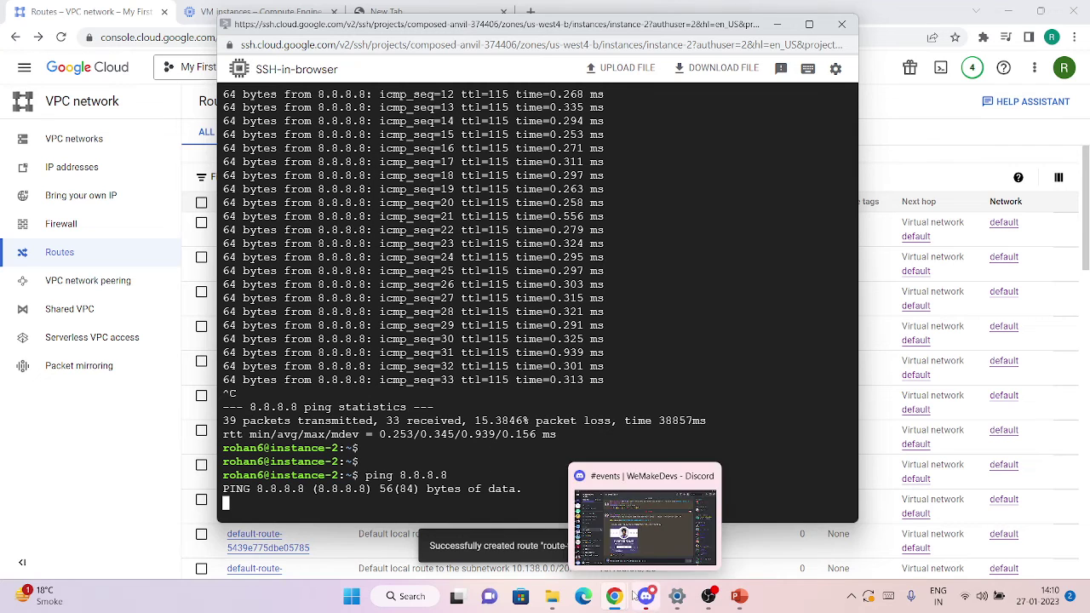
{"action": "mouse_move", "coordinate": [612, 596]}
{"action": "left_click", "coordinate": [615, 532]}
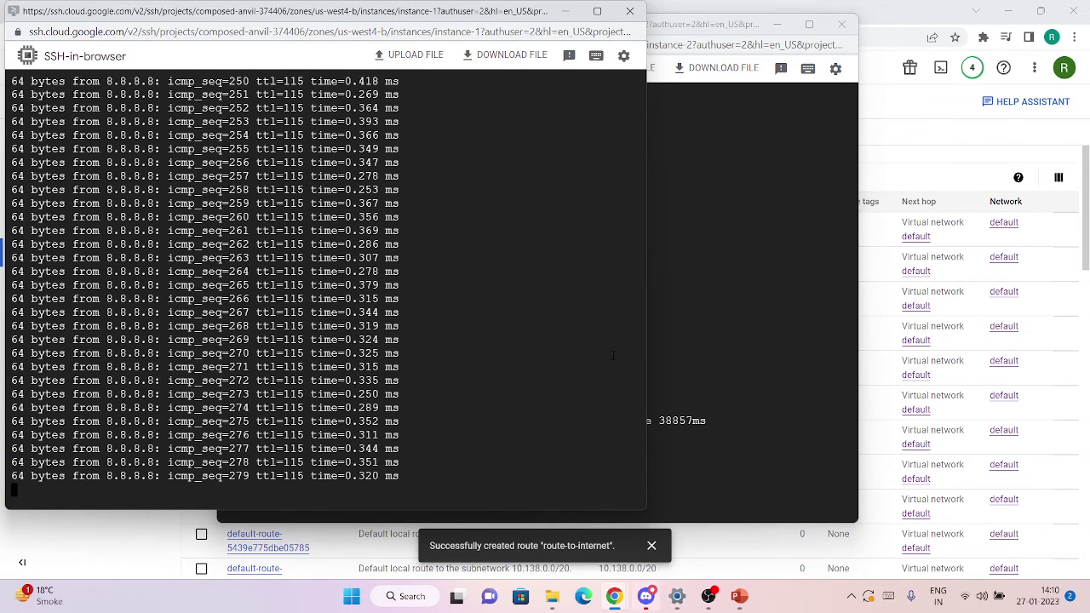
{"action": "key", "text": "ctrl+c"}
{"action": "key", "text": "Up"}
{"action": "key", "text": "Return"}
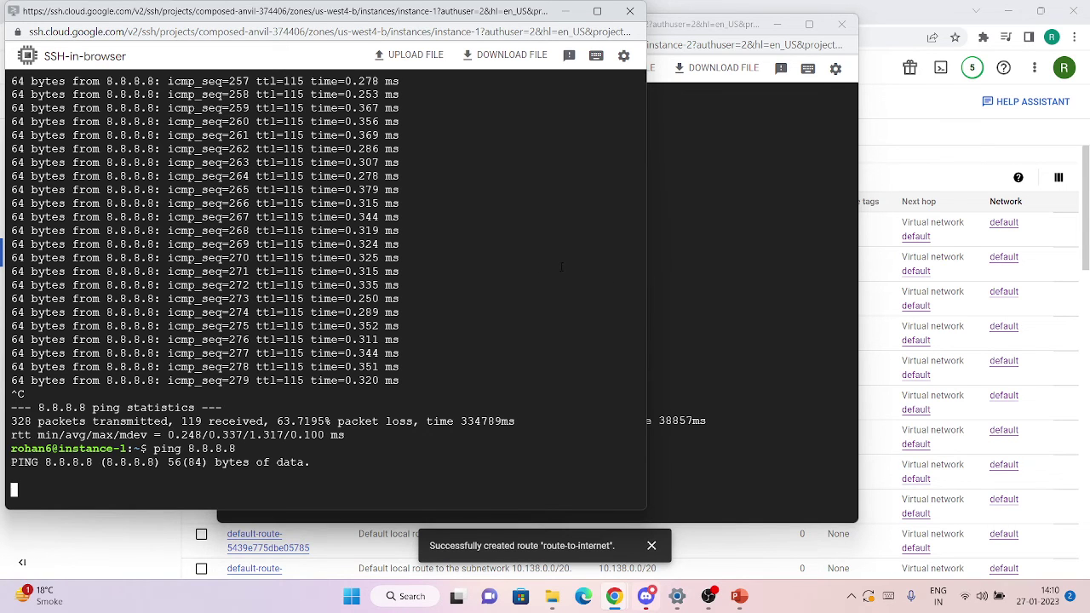
- Narrow the instance-2 SSH window so that the ping output of both instances can be viewed side by side
{"action": "key", "text": "alt+Tab"}
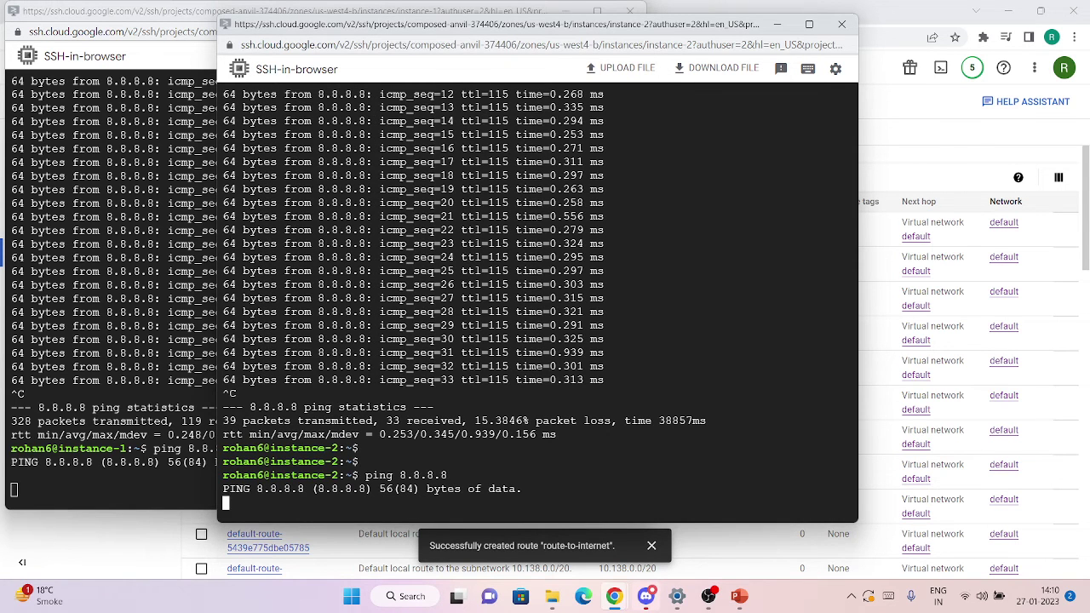
{"action": "left_click_drag", "start_coordinate": [218, 189], "coordinate": [425, 189]}
{"action": "left_click_drag", "start_coordinate": [430, 189], "coordinate": [400, 189]}
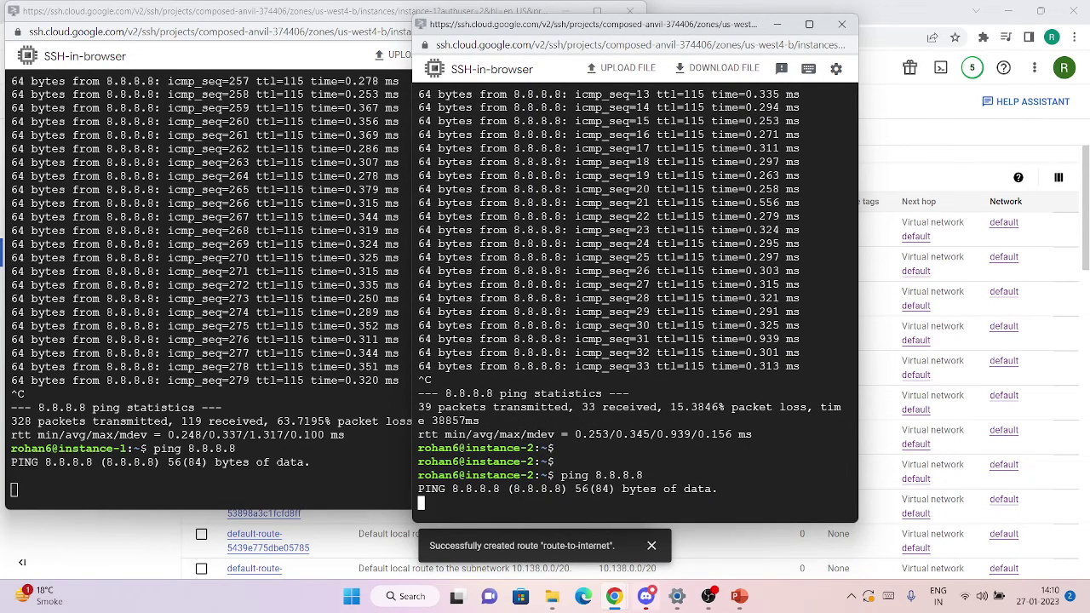
{"action": "left_click", "coordinate": [400, 189]}
- Return to the VPC routes list, open the details of route-to-internet and copy its instance tag
{"action": "key", "text": "alt+Tab"}
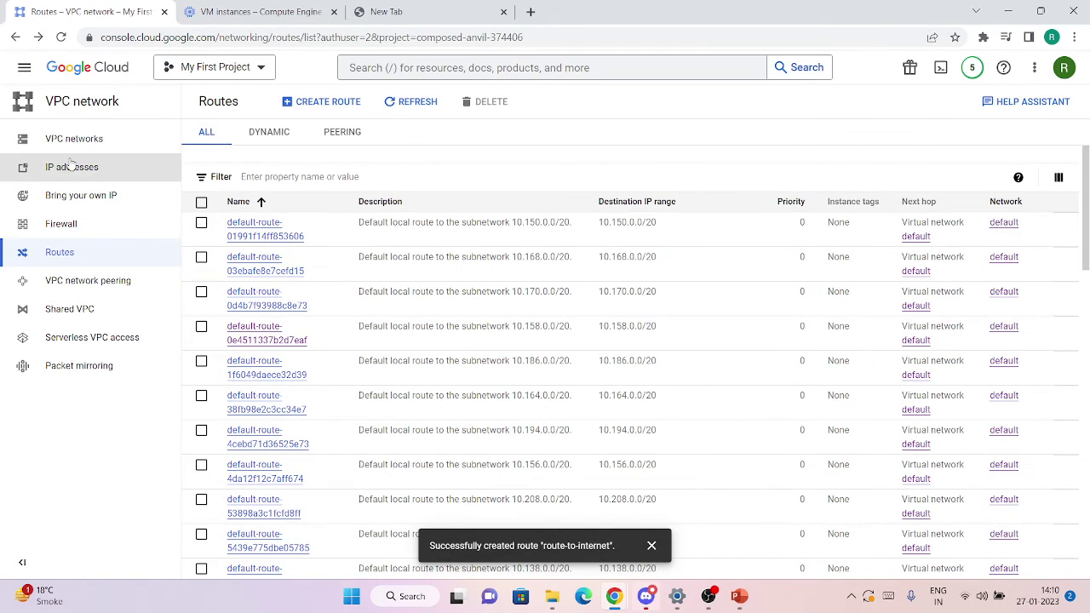
{"action": "scroll", "coordinate": [332, 405], "scroll_direction": "down", "scroll_amount": 3}
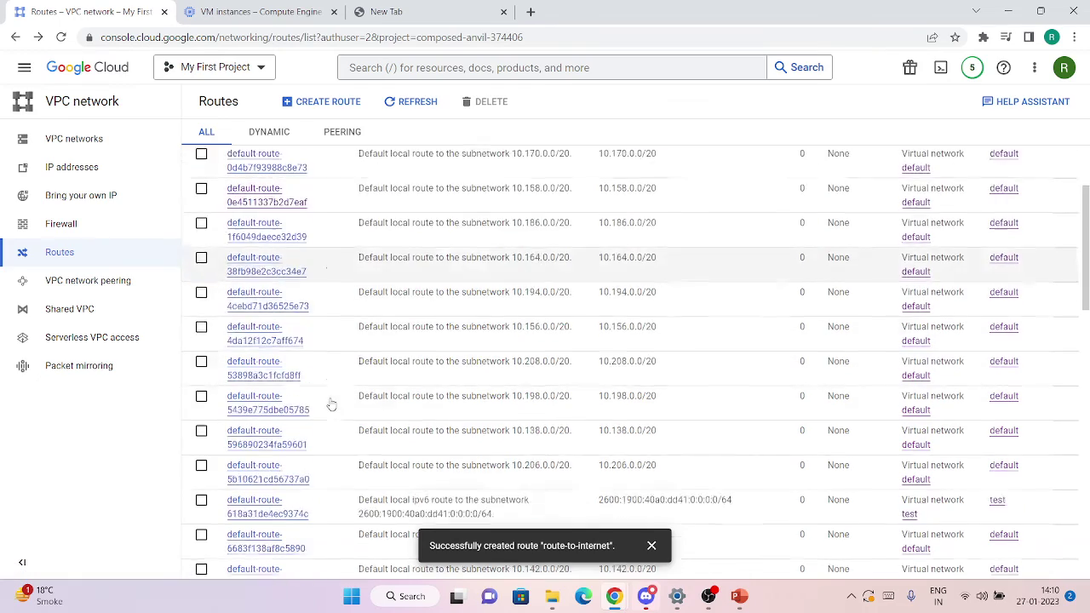
{"action": "scroll", "coordinate": [332, 404], "scroll_direction": "down", "scroll_amount": 5}
{"action": "scroll", "coordinate": [332, 402], "scroll_direction": "up", "scroll_amount": 10}
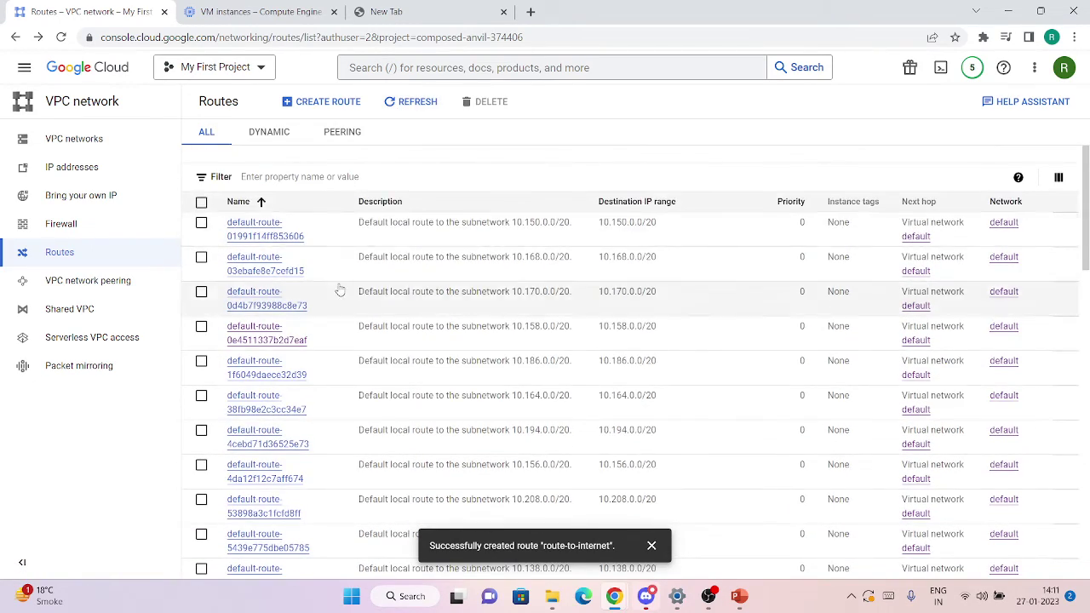
{"action": "scroll", "coordinate": [339, 290], "scroll_direction": "down", "scroll_amount": 5}
{"action": "scroll", "coordinate": [341, 291], "scroll_direction": "down", "scroll_amount": 5}
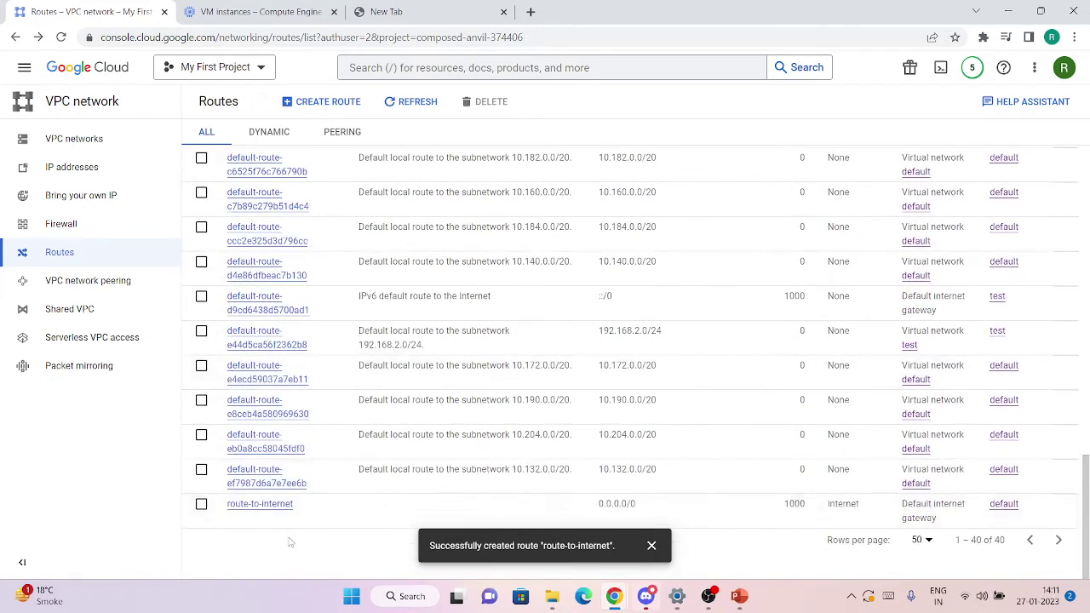
{"action": "left_click", "coordinate": [259, 504]}
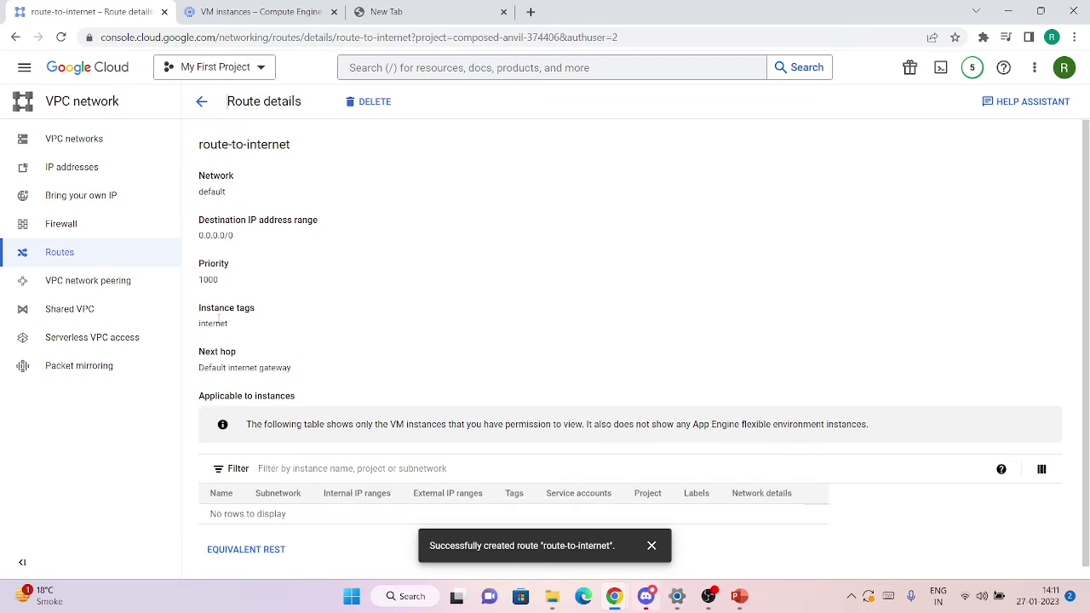
{"action": "double_click", "coordinate": [209, 326]}
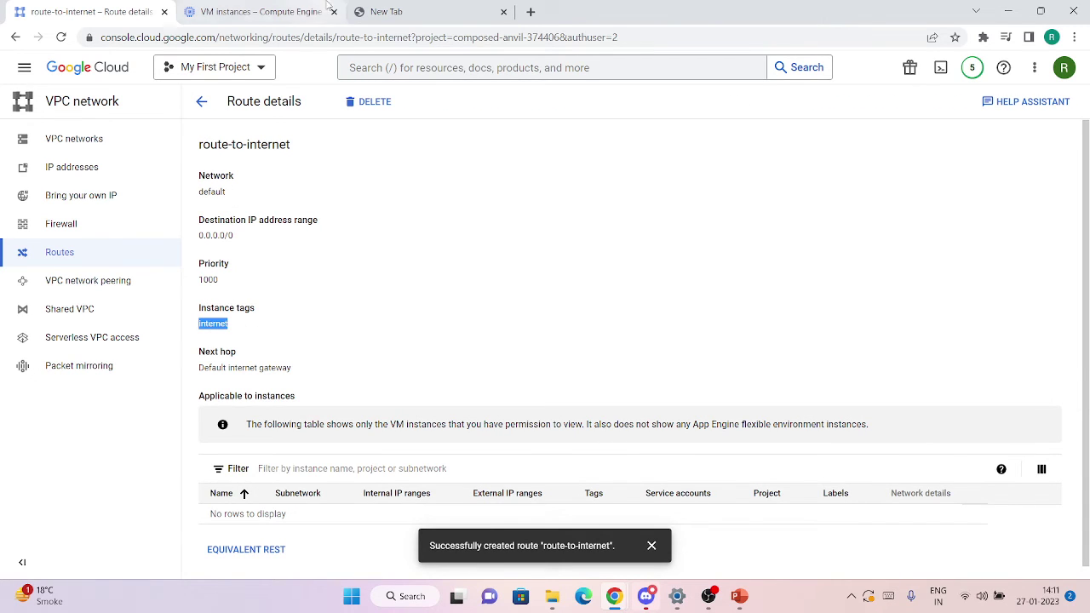
- Edit instance-1 in Compute Engine, add the network tag internet, check it against the route's instance tag and save the instance
{"action": "left_click", "coordinate": [256, 11]}
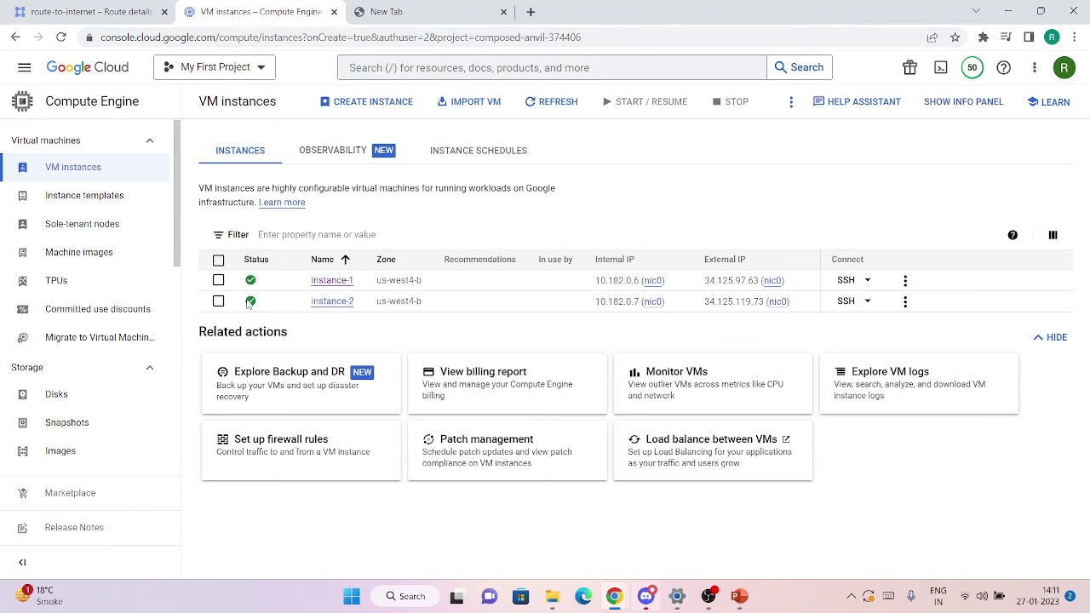
{"action": "left_click", "coordinate": [332, 281]}
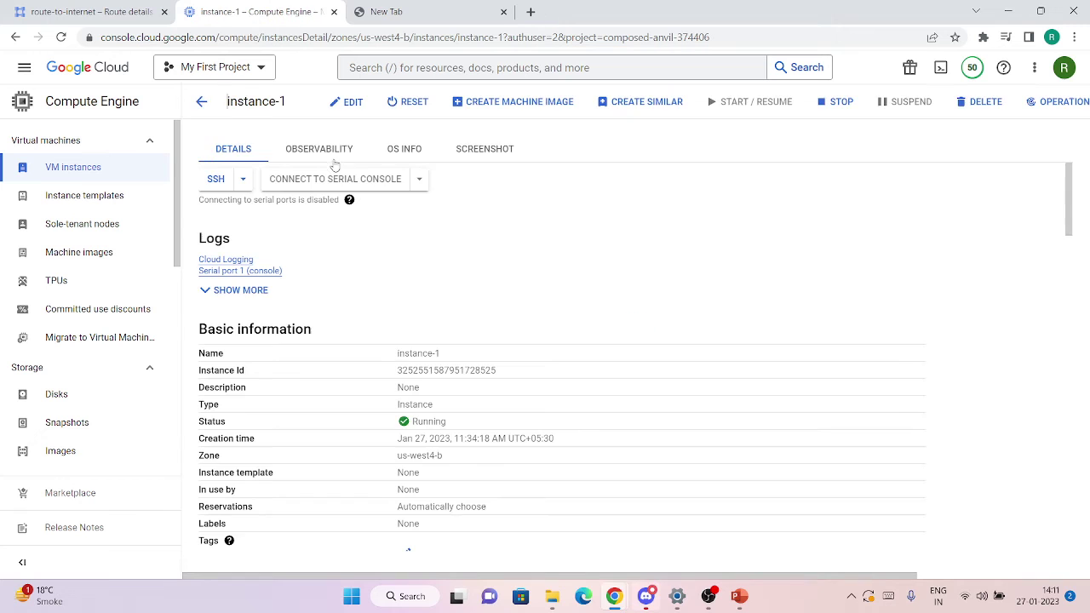
{"action": "left_click", "coordinate": [355, 109]}
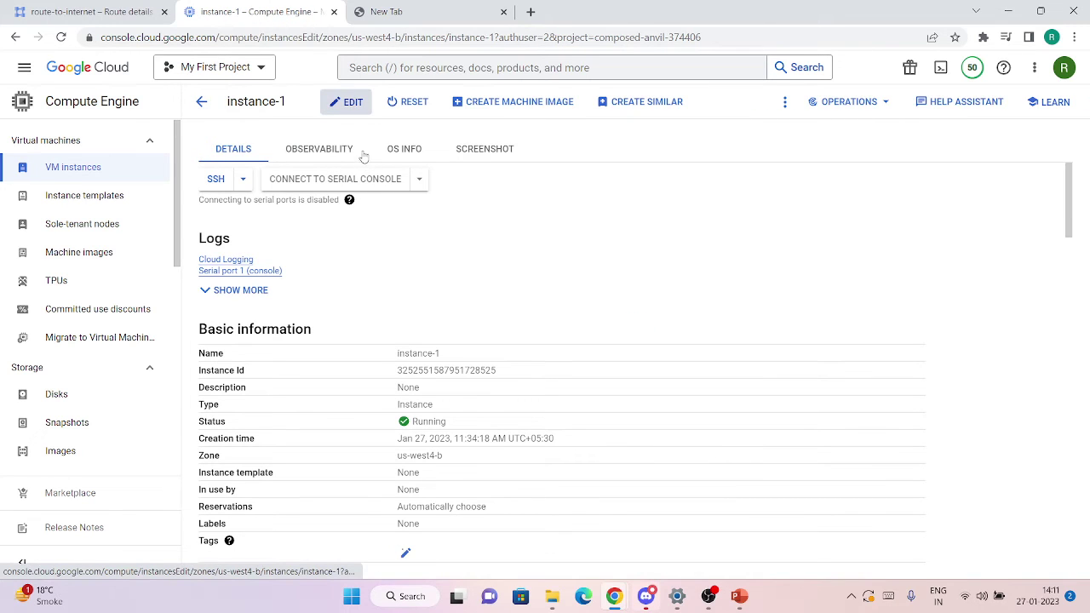
{"action": "scroll", "coordinate": [434, 314], "scroll_direction": "down", "scroll_amount": 8}
{"action": "scroll", "coordinate": [434, 315], "scroll_direction": "up", "scroll_amount": 2}
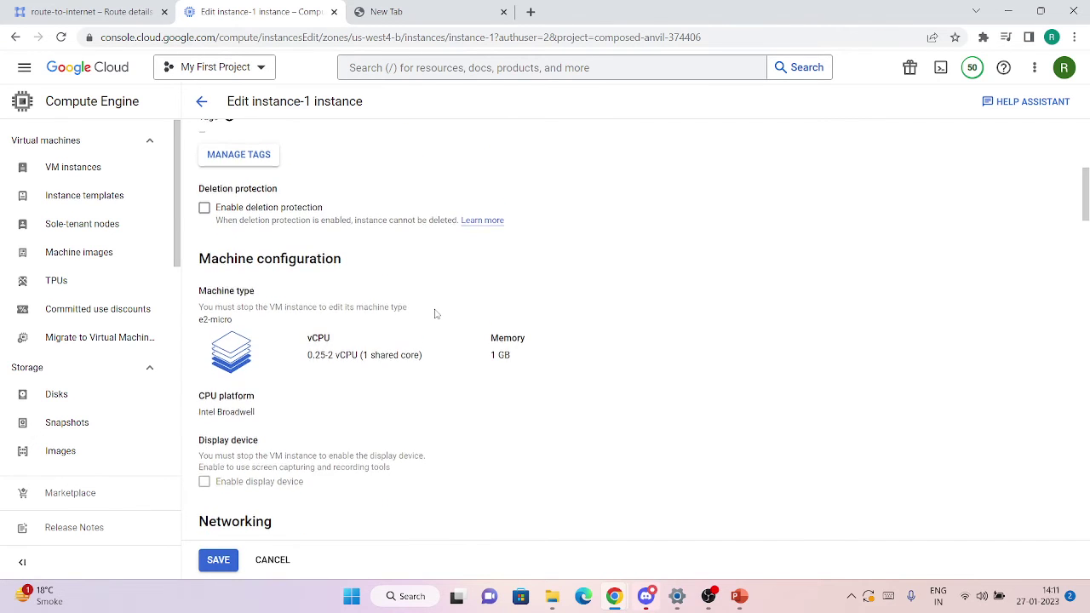
{"action": "scroll", "coordinate": [434, 314], "scroll_direction": "down", "scroll_amount": 4}
{"action": "scroll", "coordinate": [290, 306], "scroll_direction": "down", "scroll_amount": 3}
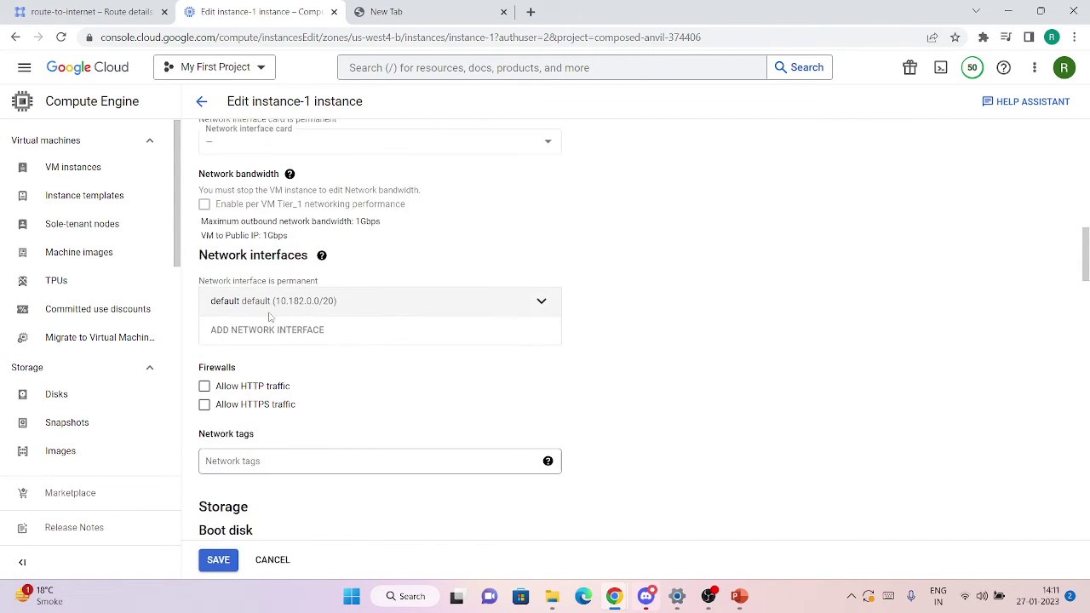
{"action": "left_click", "coordinate": [275, 381]}
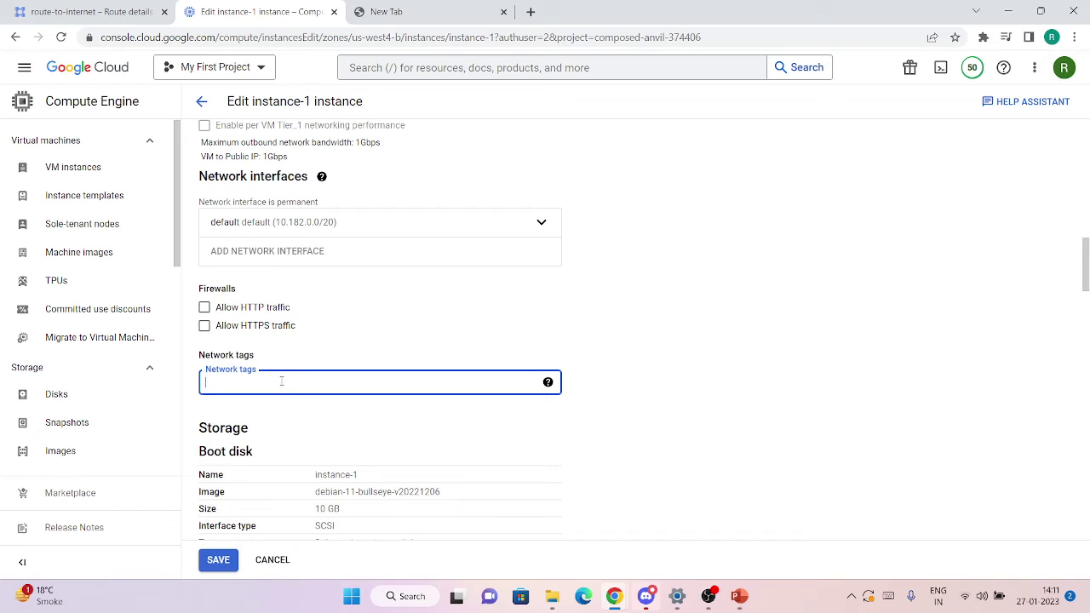
{"action": "key", "text": "ctrl+v"}
{"action": "left_click", "coordinate": [275, 422]}
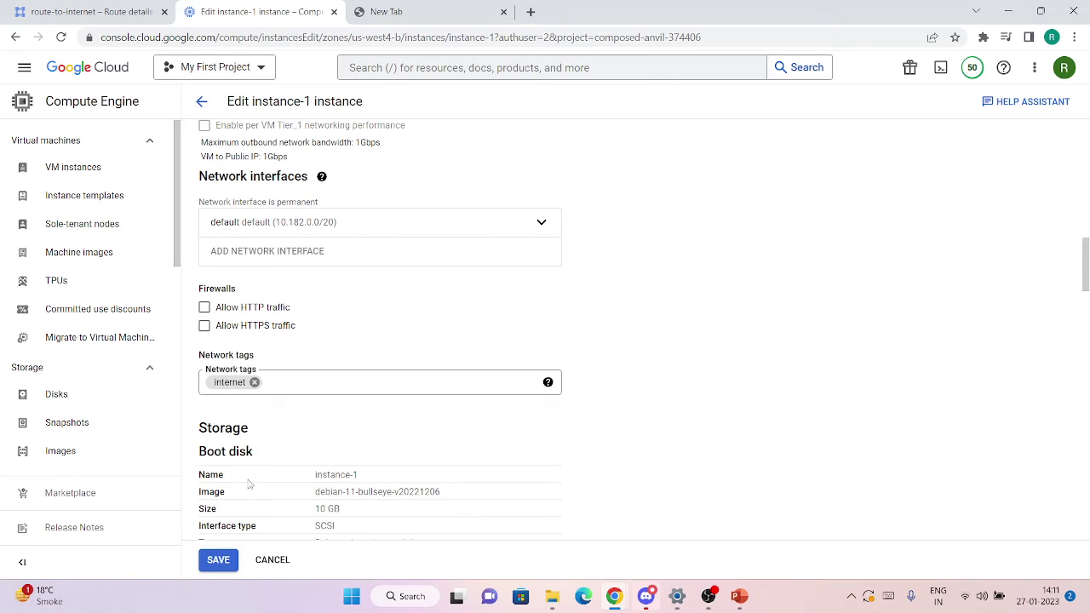
{"action": "key", "text": "ctrl+shift+Tab"}
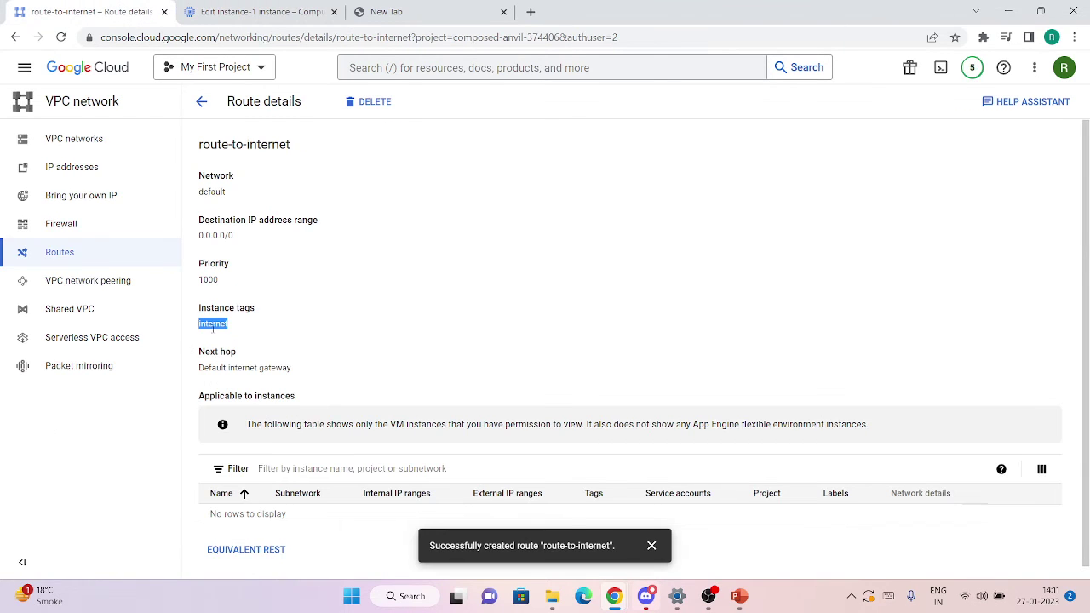
{"action": "left_click", "coordinate": [227, 7]}
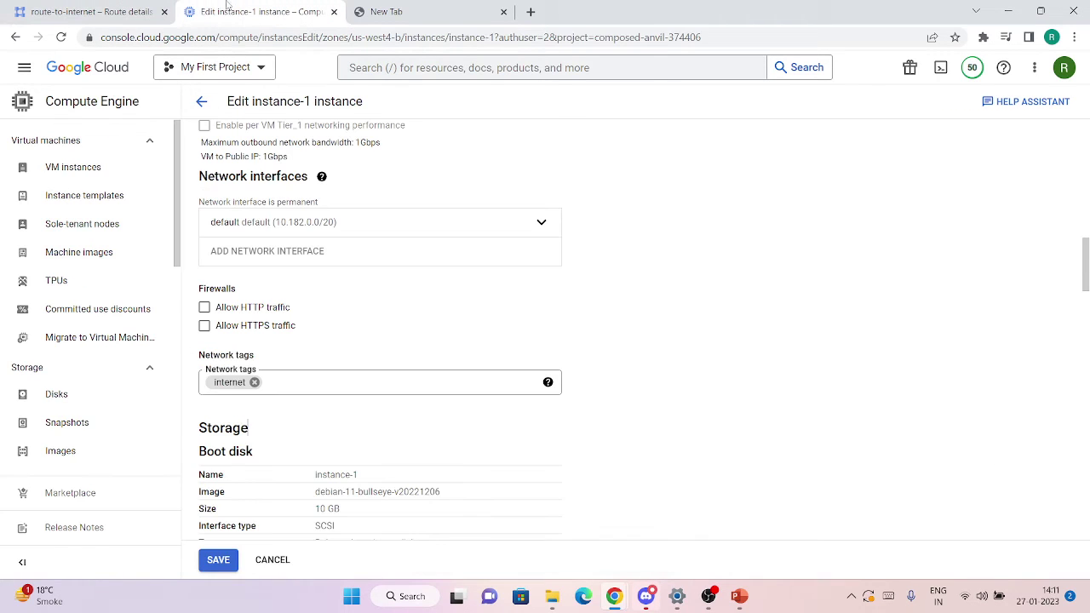
{"action": "left_click", "coordinate": [219, 559]}
- Bring up both SSH sessions and compare the ping output of instance-1 and instance-2
{"action": "mouse_move", "coordinate": [645, 594]}
{"action": "left_click", "coordinate": [655, 541]}
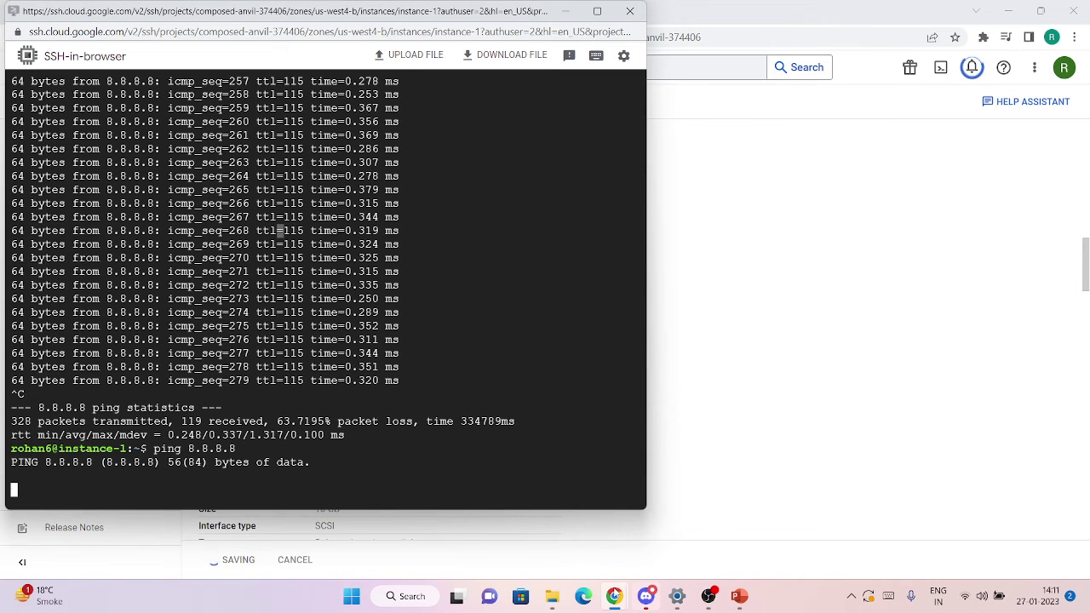
{"action": "left_click", "coordinate": [646, 502]}
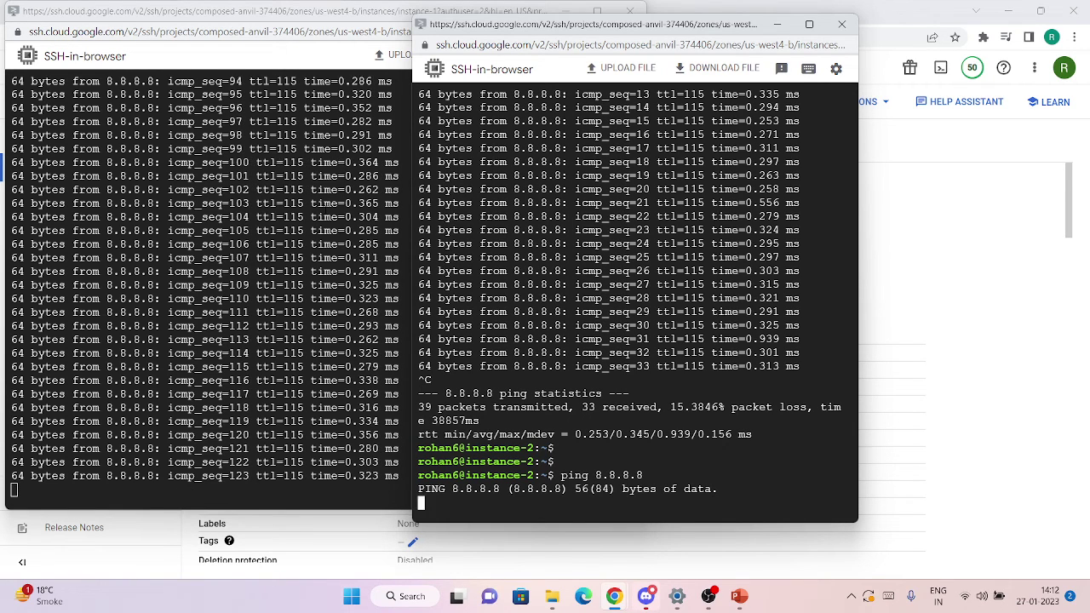
- Return to the VPC network console, open the details of the test network and examine its subnet's internal IP range
{"action": "left_click", "coordinate": [988, 205]}
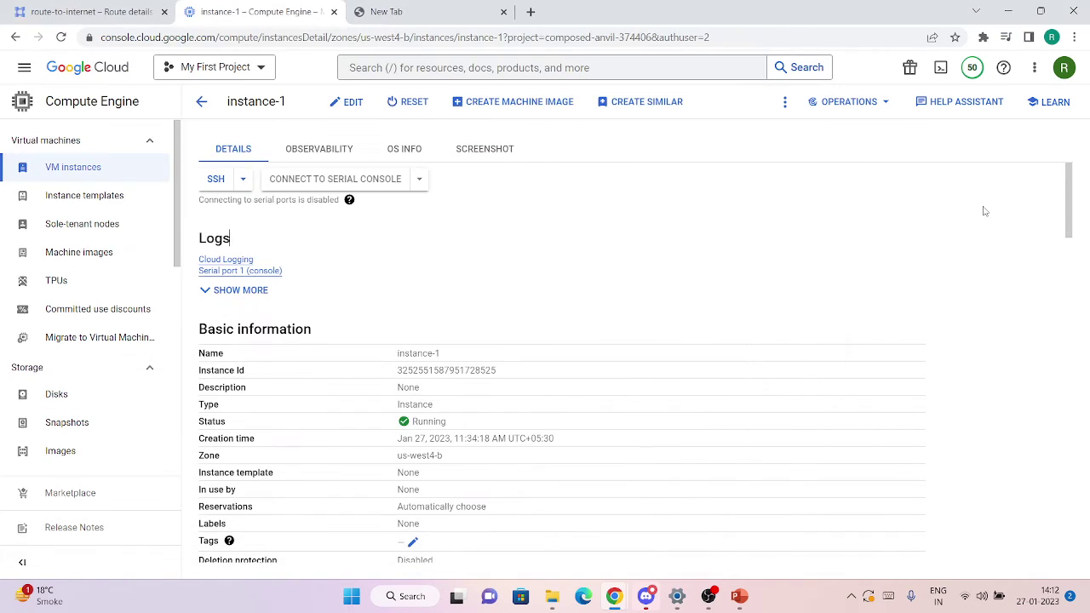
{"action": "left_click", "coordinate": [199, 103]}
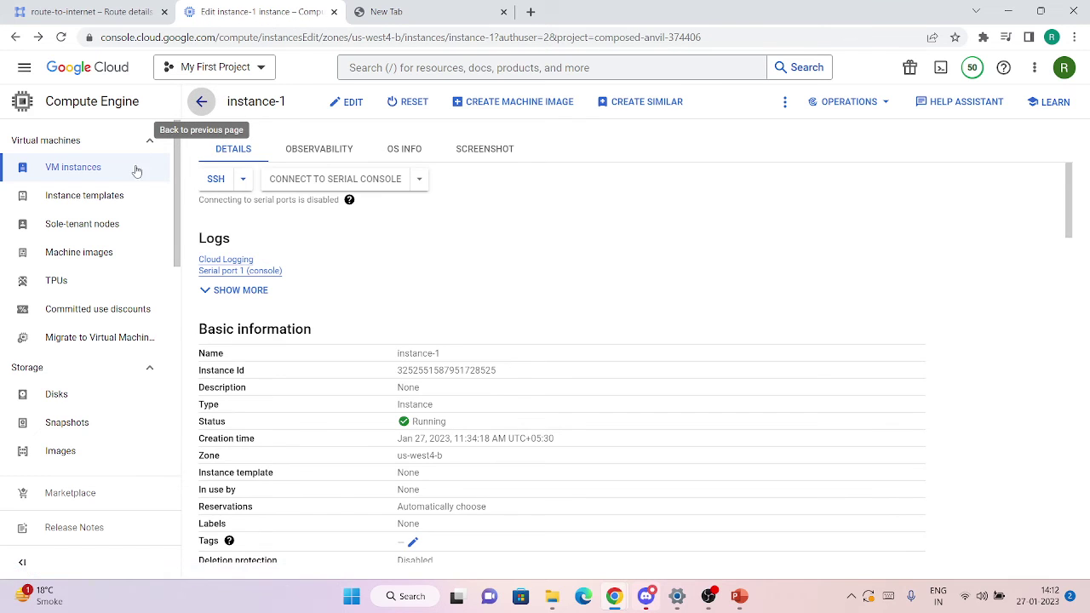
{"action": "key", "text": "ctrl+shift+Tab"}
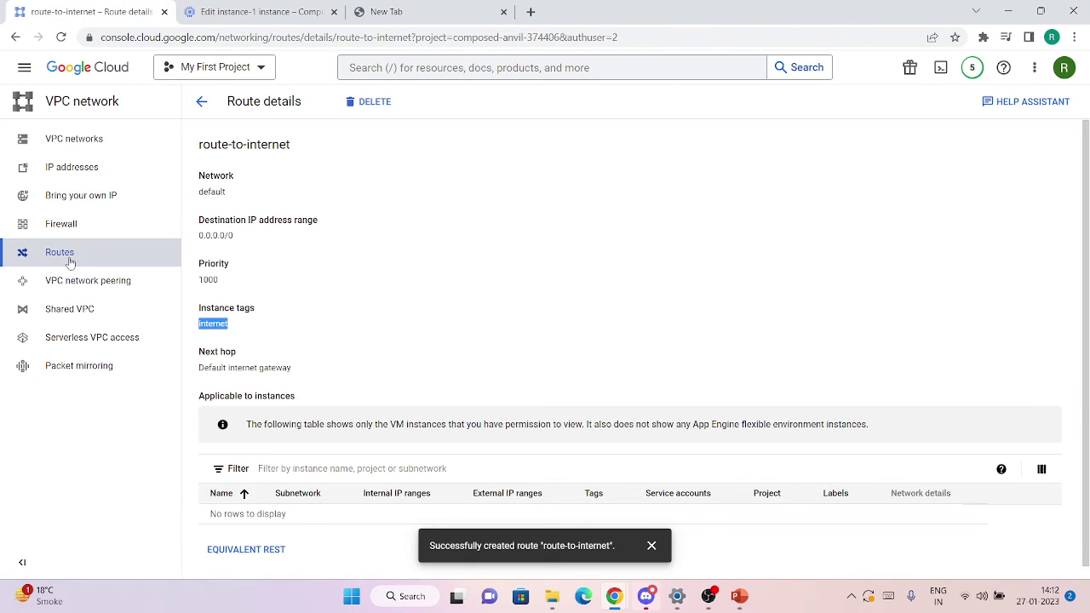
{"action": "left_click", "coordinate": [92, 139]}
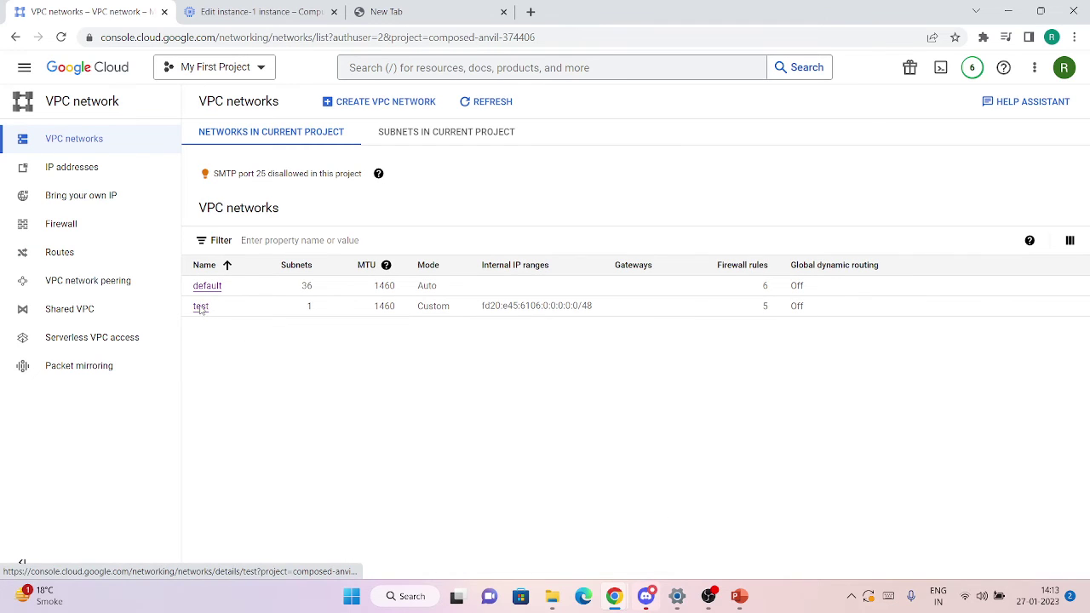
{"action": "left_click", "coordinate": [201, 307]}
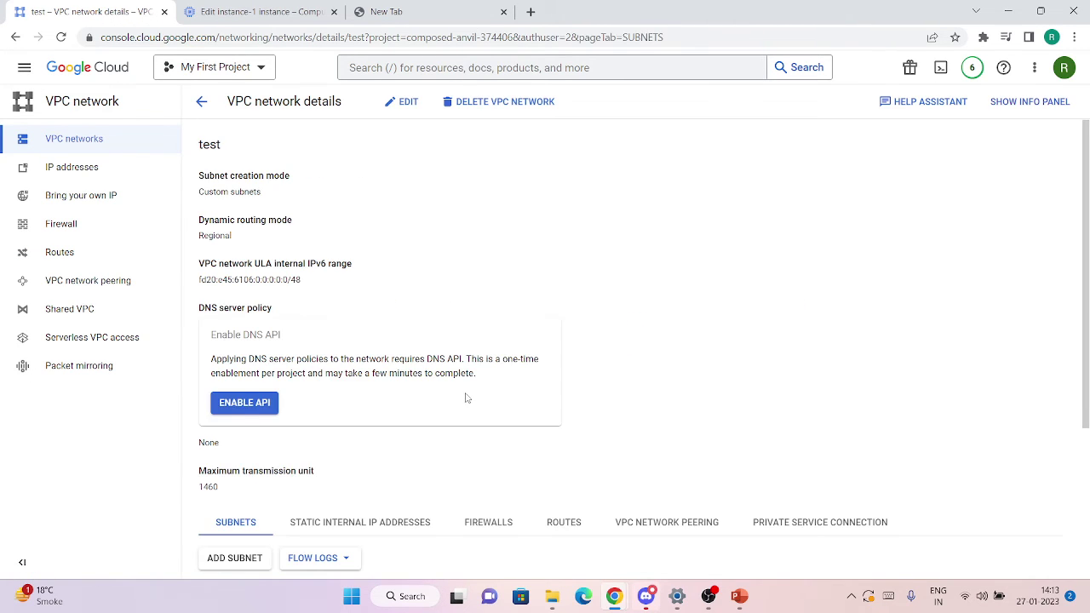
{"action": "scroll", "coordinate": [478, 466], "scroll_direction": "down", "scroll_amount": 3}
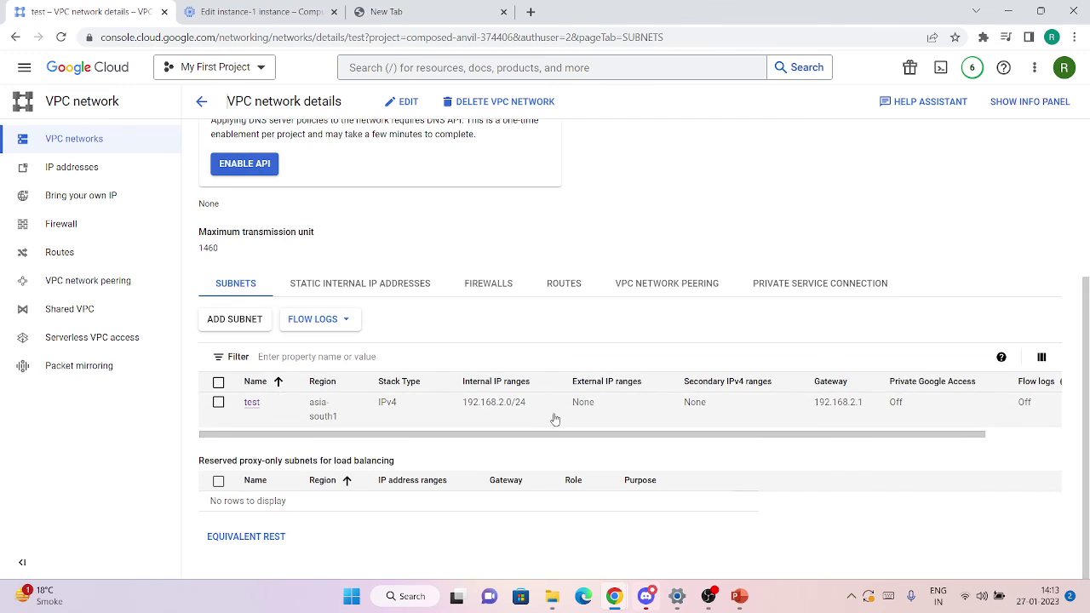
{"action": "left_click_drag", "start_coordinate": [463, 406], "coordinate": [532, 417]}
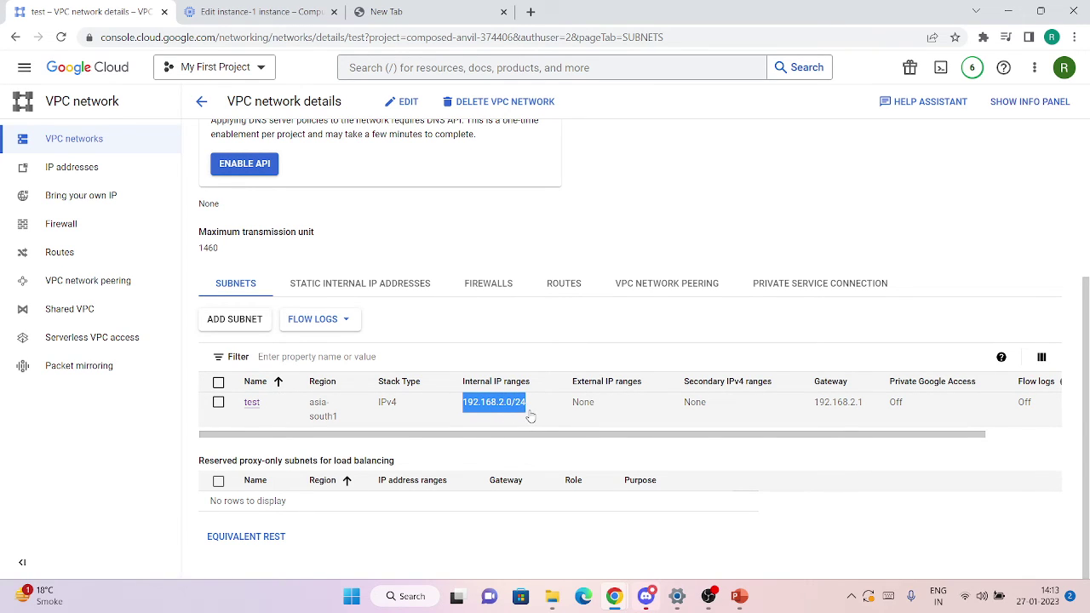
- Copy the subnet's internal IP range and start a test network route named second-route with destination IP range 192.168.2.0/24
{"action": "key", "text": "ctrl+c"}
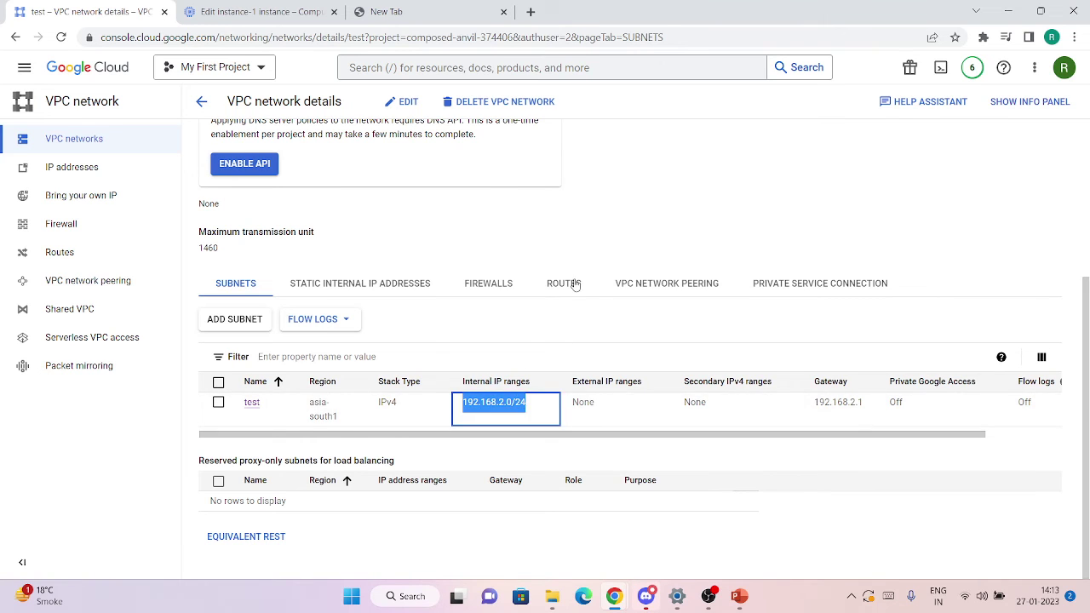
{"action": "left_click", "coordinate": [575, 284]}
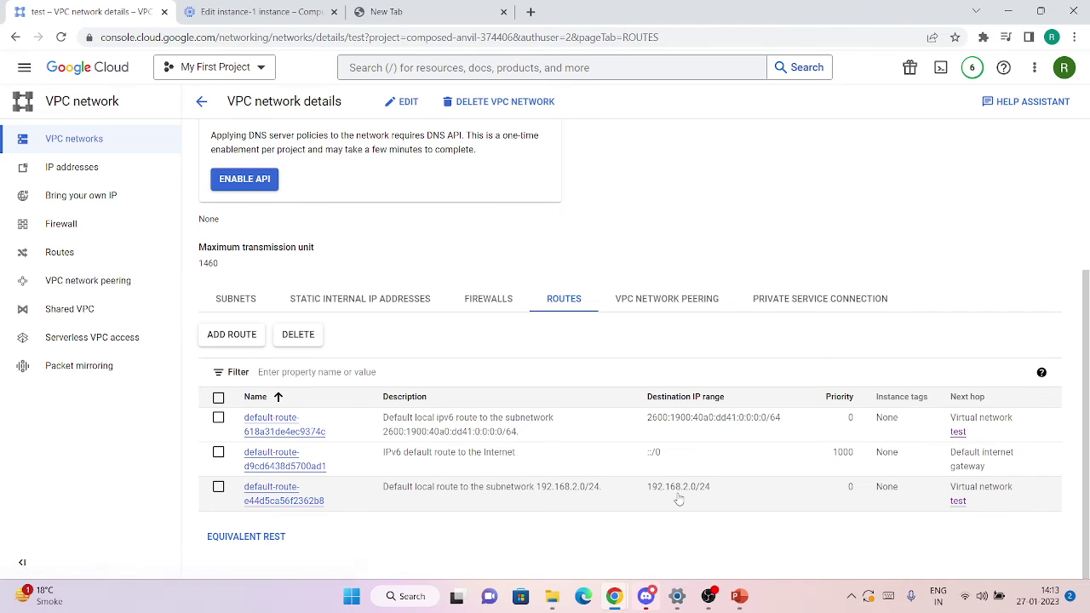
{"action": "left_click", "coordinate": [245, 342]}
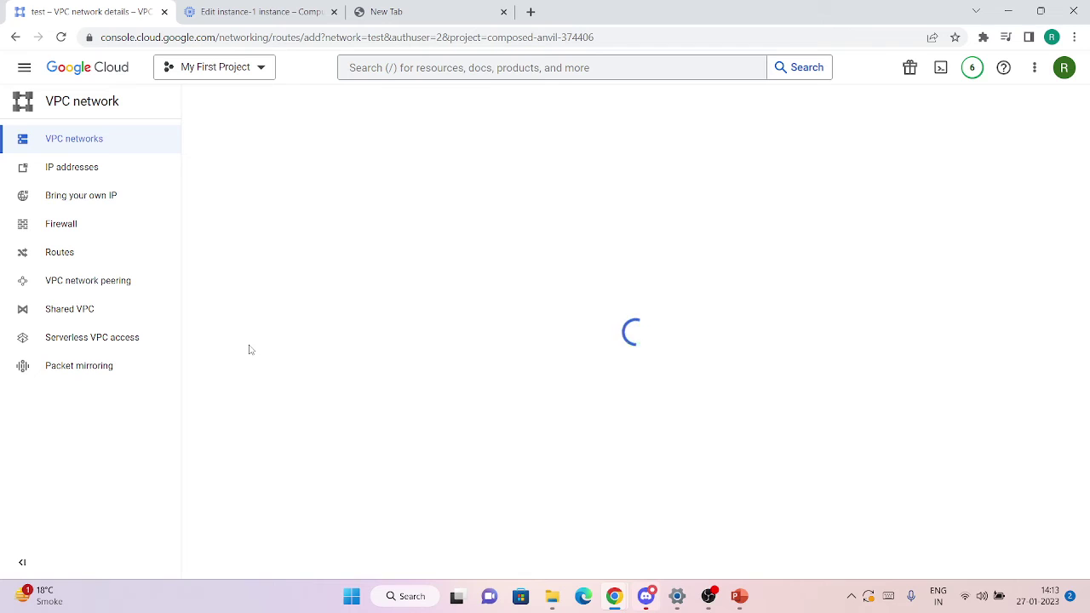
{"action": "left_click", "coordinate": [228, 158]}
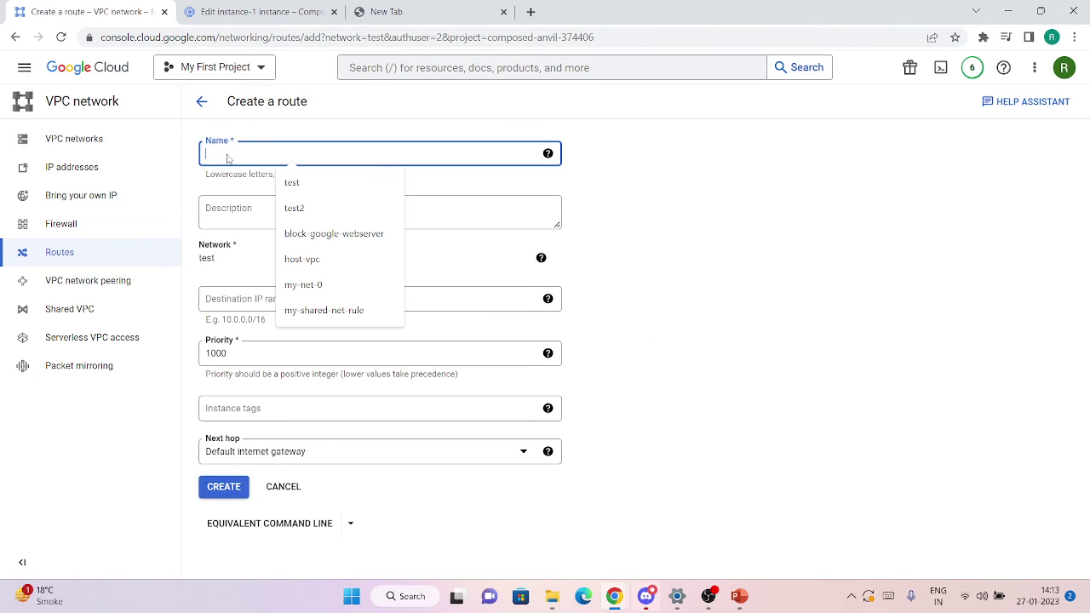
{"action": "type", "text": "second-route"}
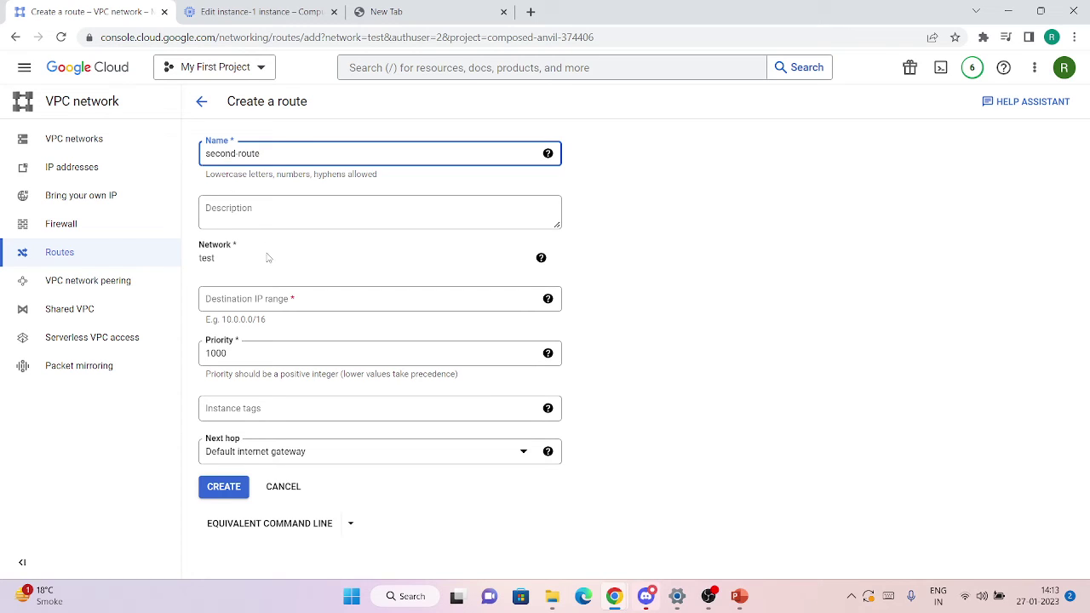
{"action": "left_click", "coordinate": [275, 299]}
{"action": "type", "text": "192.168.2.0/24"}
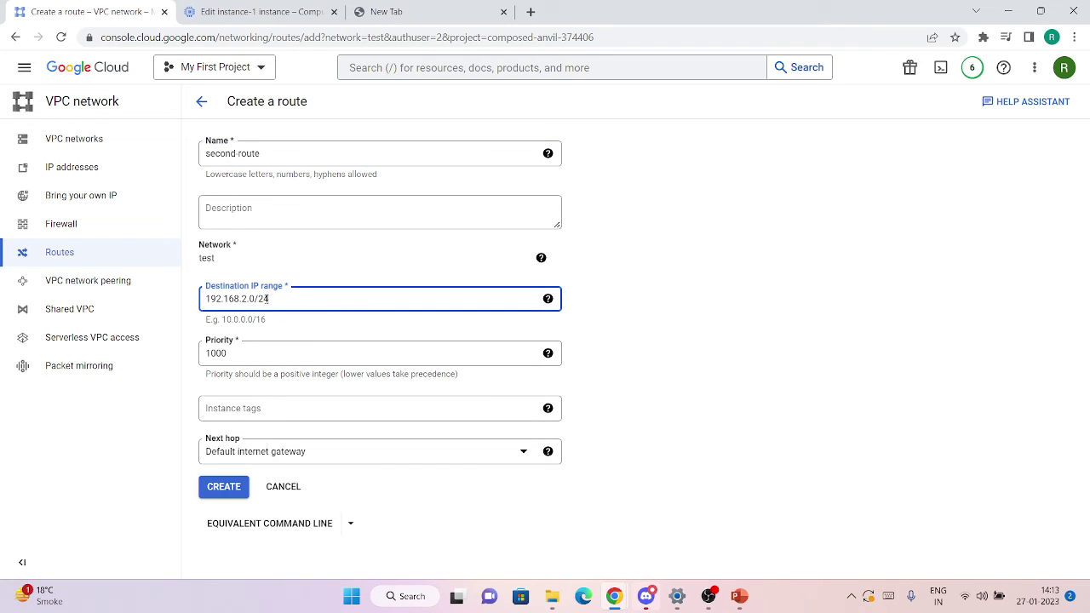
- Try to create second-route without instance tags, using the default internet gateway as next hop, and check its entry among the network's routes
{"action": "left_click", "coordinate": [259, 412]}
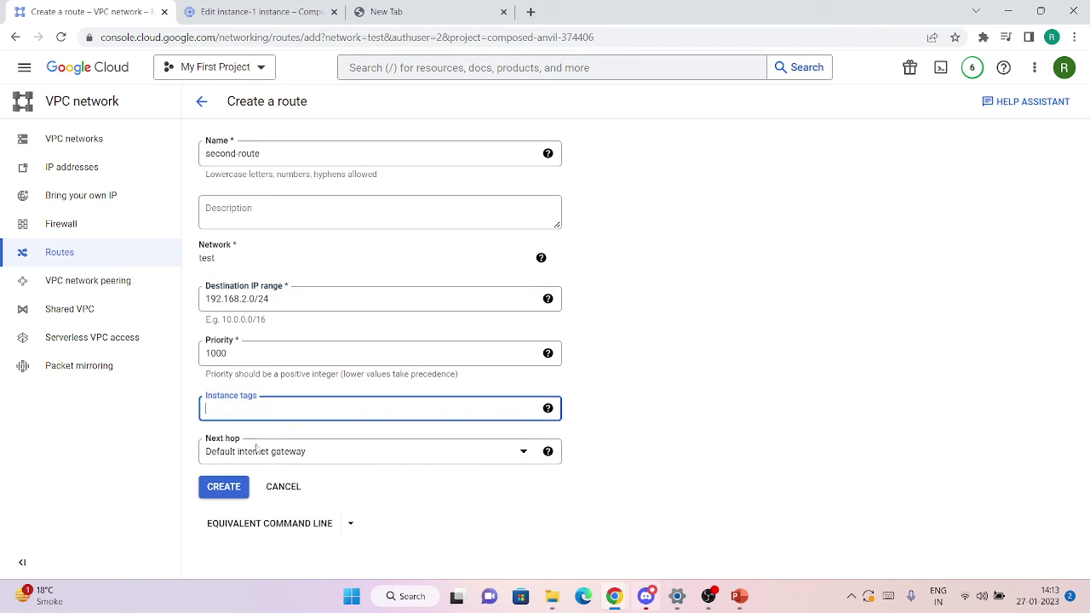
{"action": "left_click", "coordinate": [291, 463]}
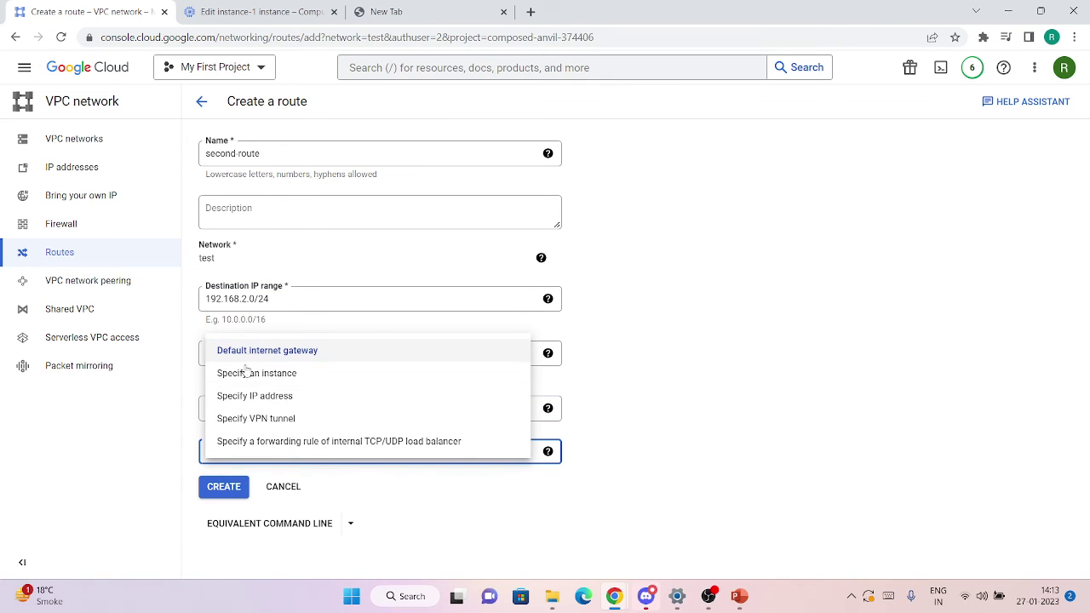
{"action": "left_click", "coordinate": [643, 386]}
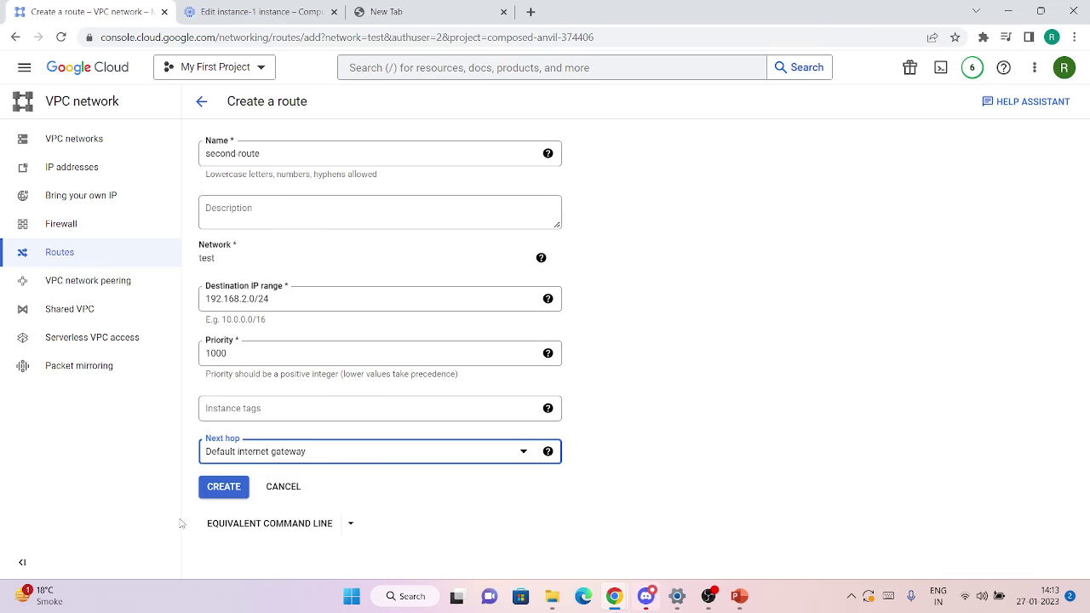
{"action": "left_click", "coordinate": [202, 495]}
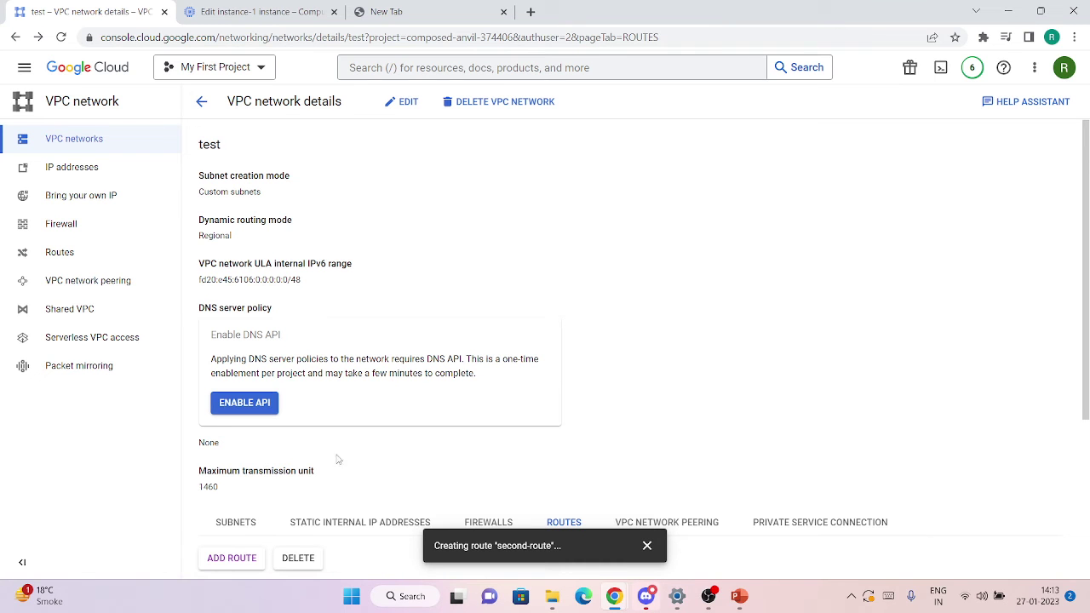
{"action": "left_click_drag", "start_coordinate": [1086, 332], "coordinate": [1086, 444]}
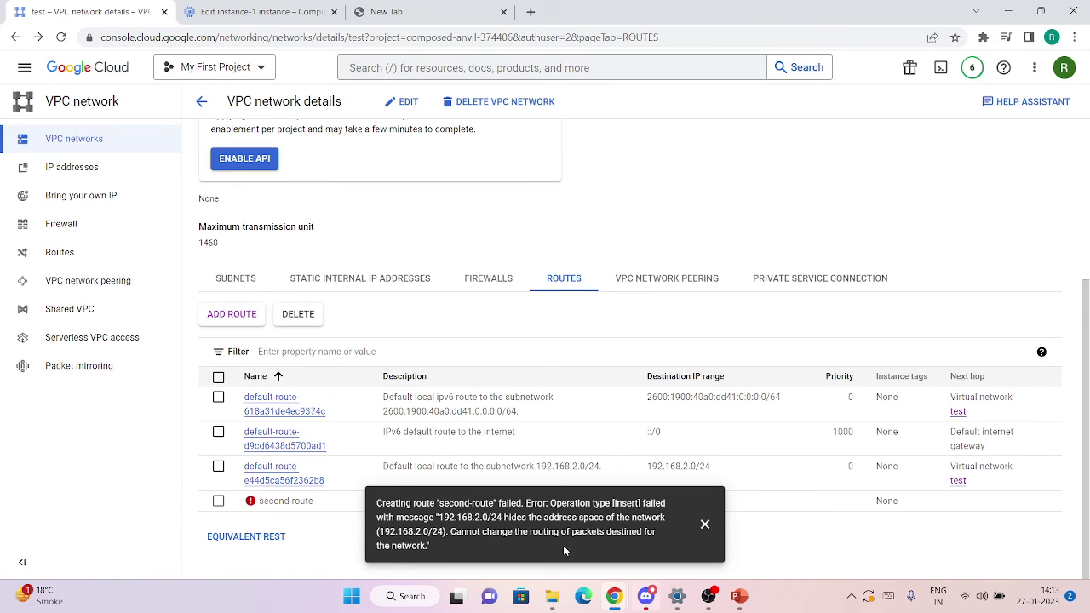
{"action": "left_click", "coordinate": [704, 523]}
{"action": "mouse_move", "coordinate": [251, 504]}
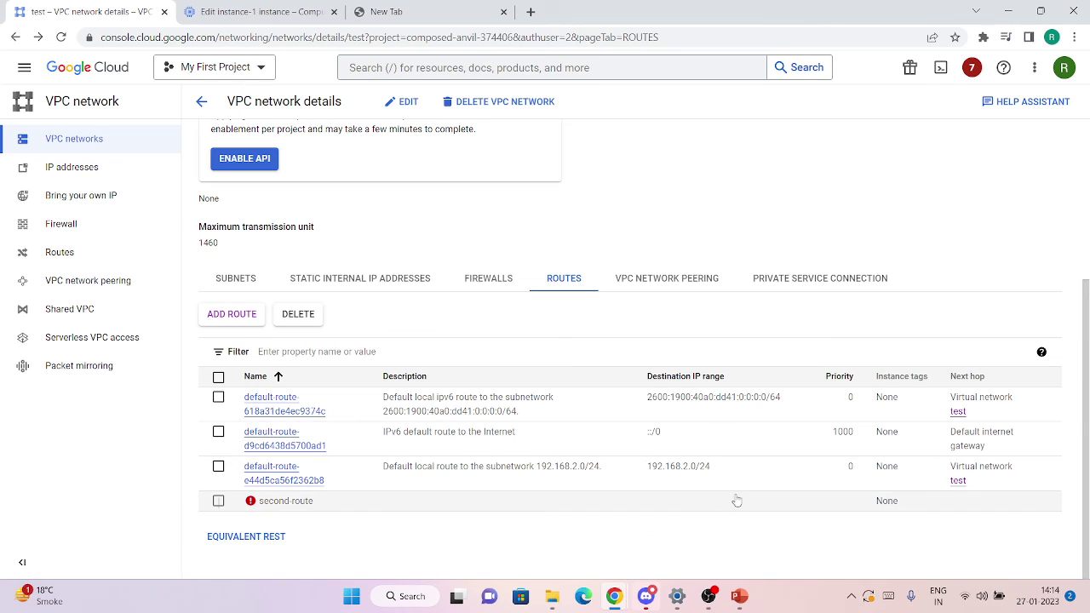
- Highlight the local default route's destination range and start another route for the test network named thrid-route
{"action": "left_click_drag", "start_coordinate": [711, 469], "coordinate": [634, 468]}
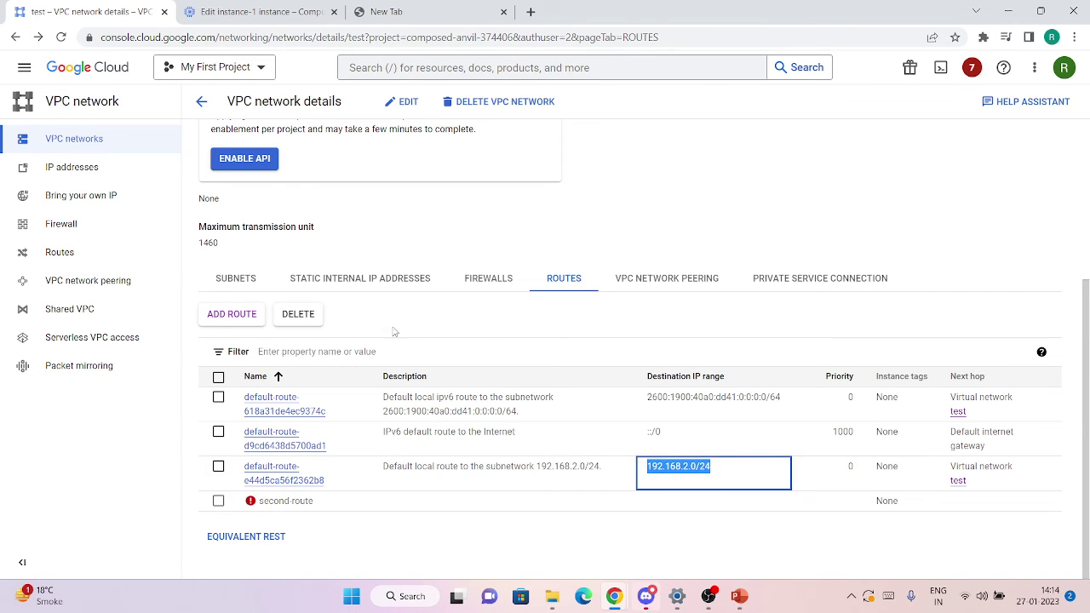
{"action": "left_click", "coordinate": [230, 314]}
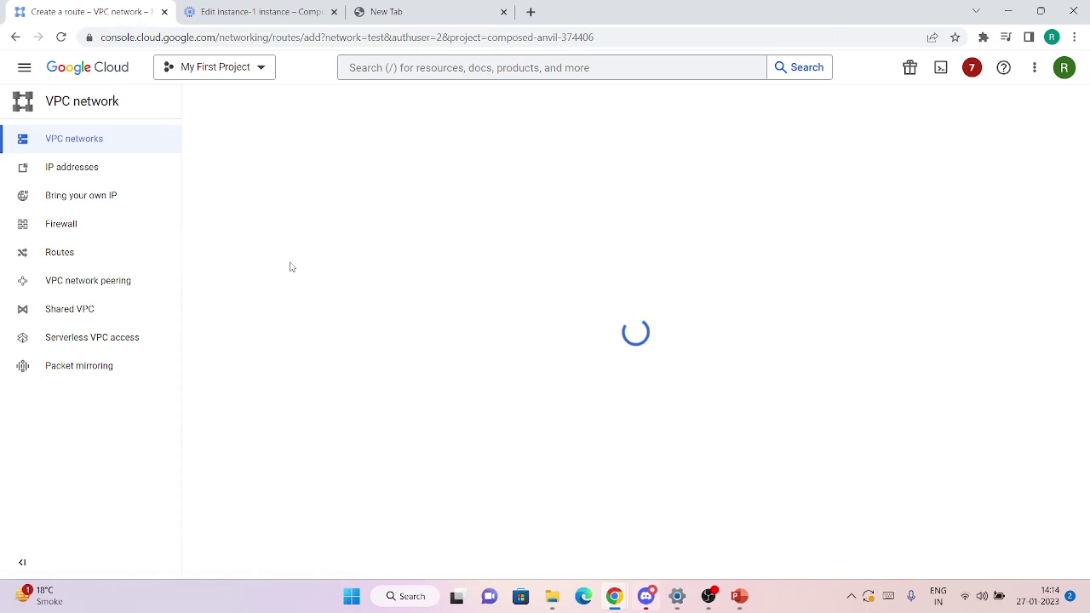
{"action": "left_click", "coordinate": [245, 154]}
{"action": "type", "text": "thrid route"}
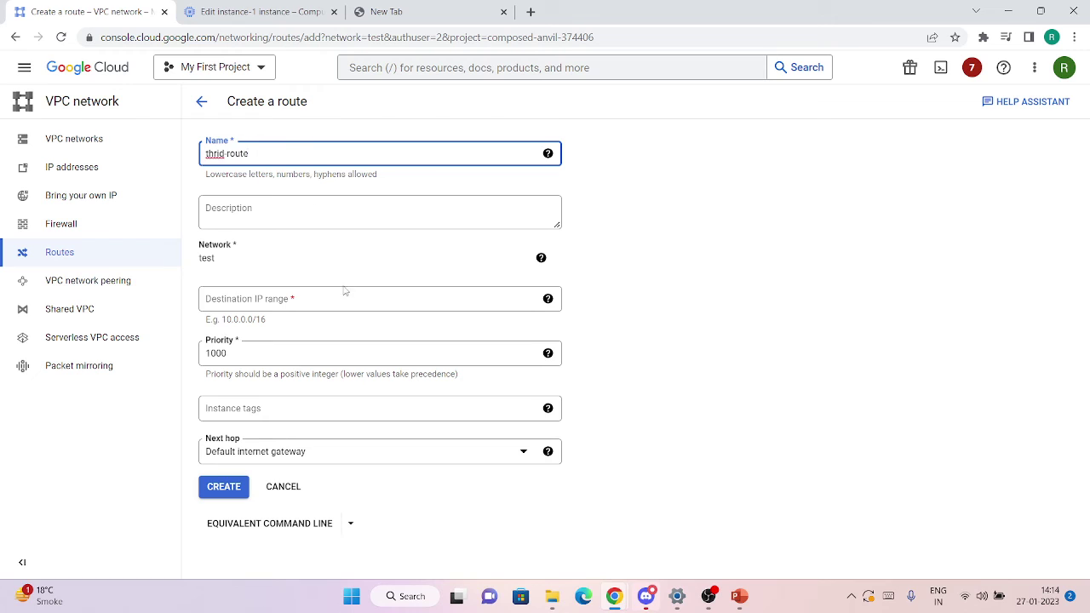
- Set the destination IP range of thrid-route to 192.168.2.0/23, create the route and check it among the network's routes
{"action": "left_click", "coordinate": [332, 299]}
{"action": "key", "text": "ctrl+v"}
{"action": "key", "text": "Home"}
{"action": "key", "text": "Delete"}
{"action": "key", "text": "Delete"}
{"action": "key", "text": "Delete"}
{"action": "key", "text": "Delete"}
{"action": "key", "text": "Delete"}
{"action": "key", "text": "Delete"}
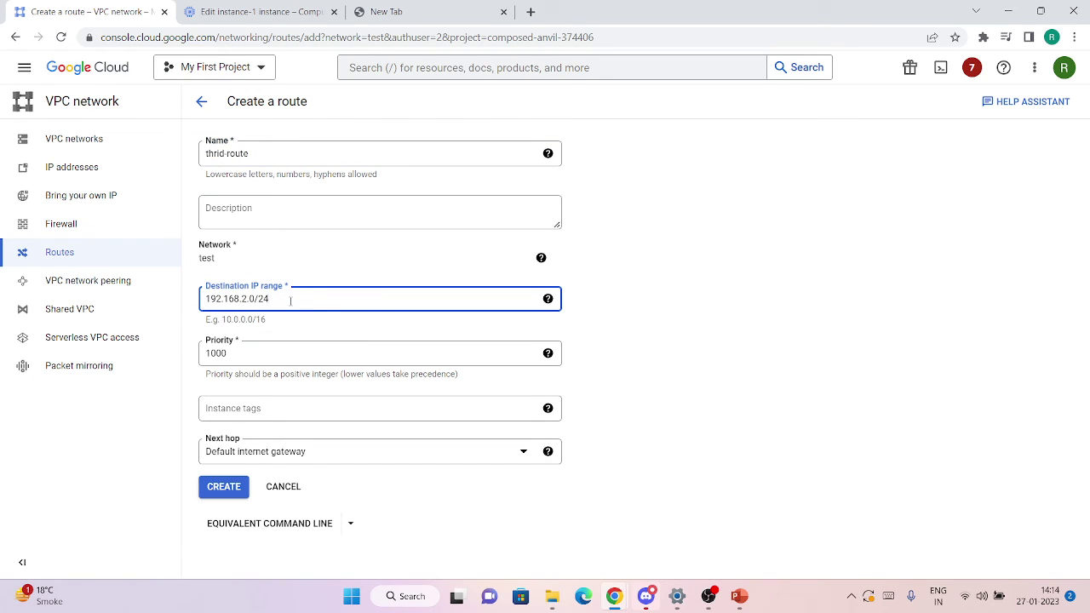
{"action": "key", "text": "End"}
{"action": "key", "text": "BackSpace"}
{"action": "type", "text": "3"}
{"action": "left_click", "coordinate": [213, 485]}
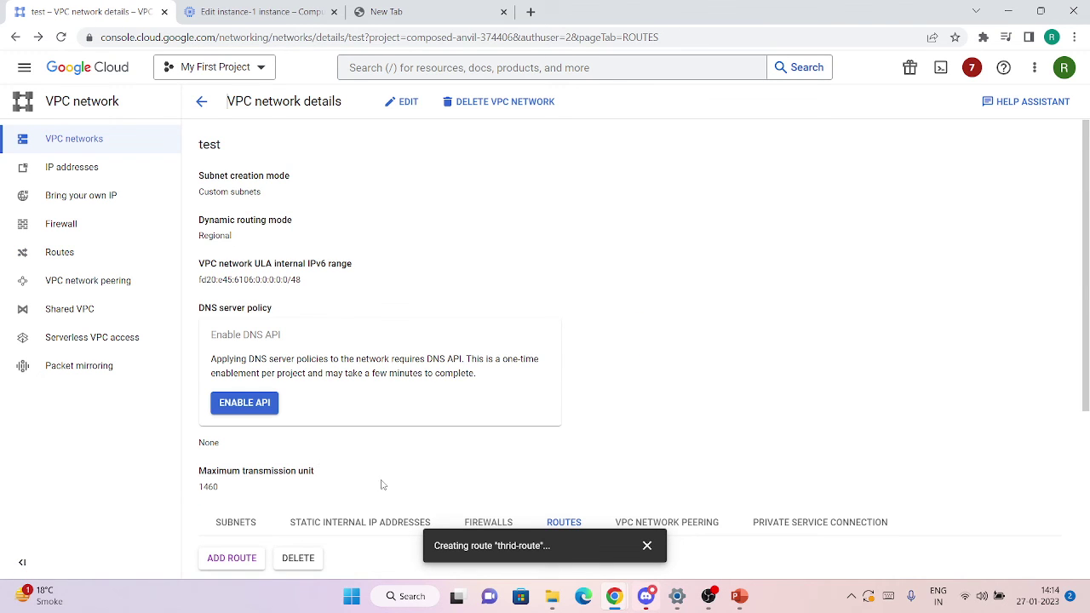
{"action": "scroll", "coordinate": [378, 486], "scroll_direction": "down", "scroll_amount": 3}
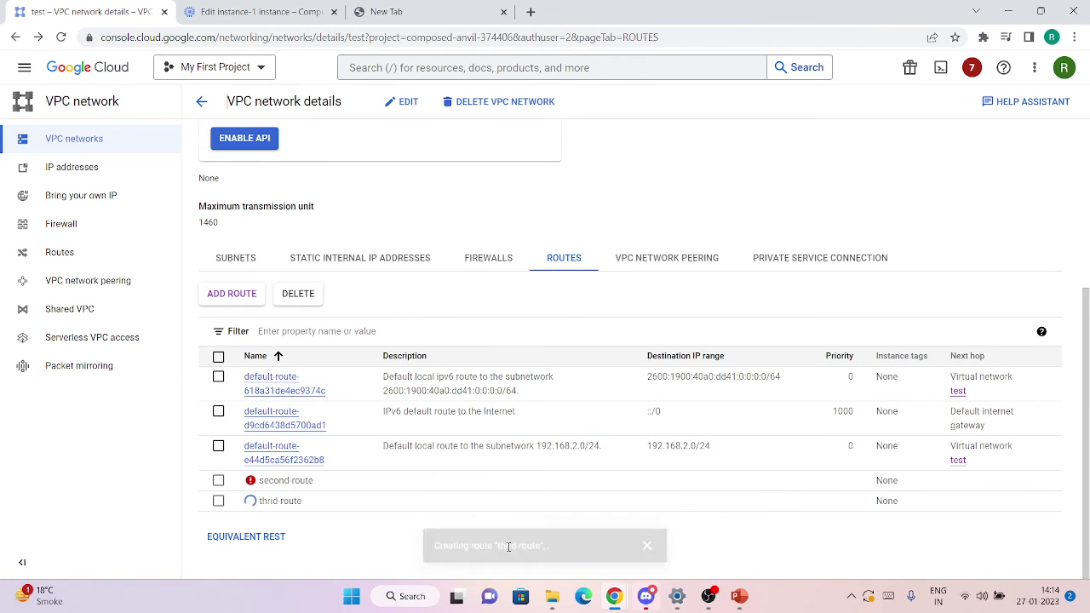
{"action": "left_click", "coordinate": [646, 546]}
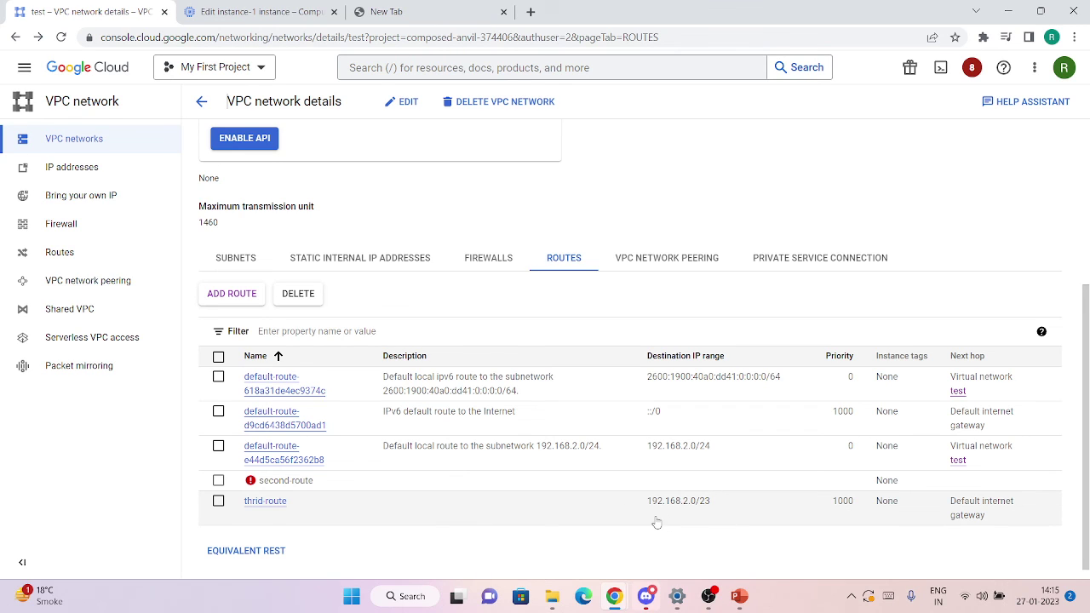
- Examine the destination range and route details of the local default route for subnet 192.168.2.0/24, and return to the test network
{"action": "left_click_drag", "start_coordinate": [601, 460], "coordinate": [726, 460]}
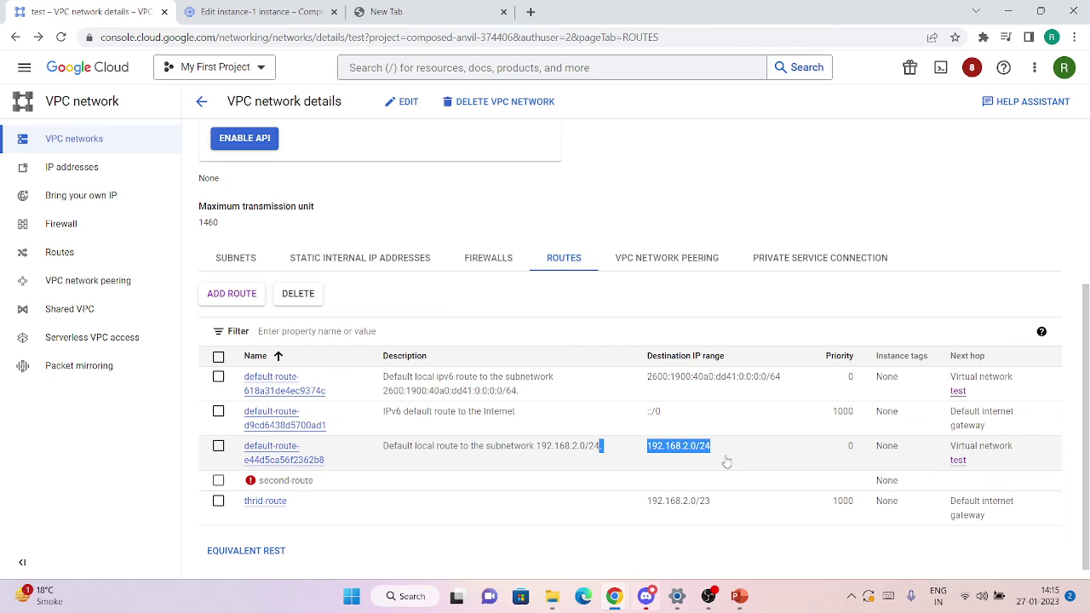
{"action": "left_click", "coordinate": [632, 452]}
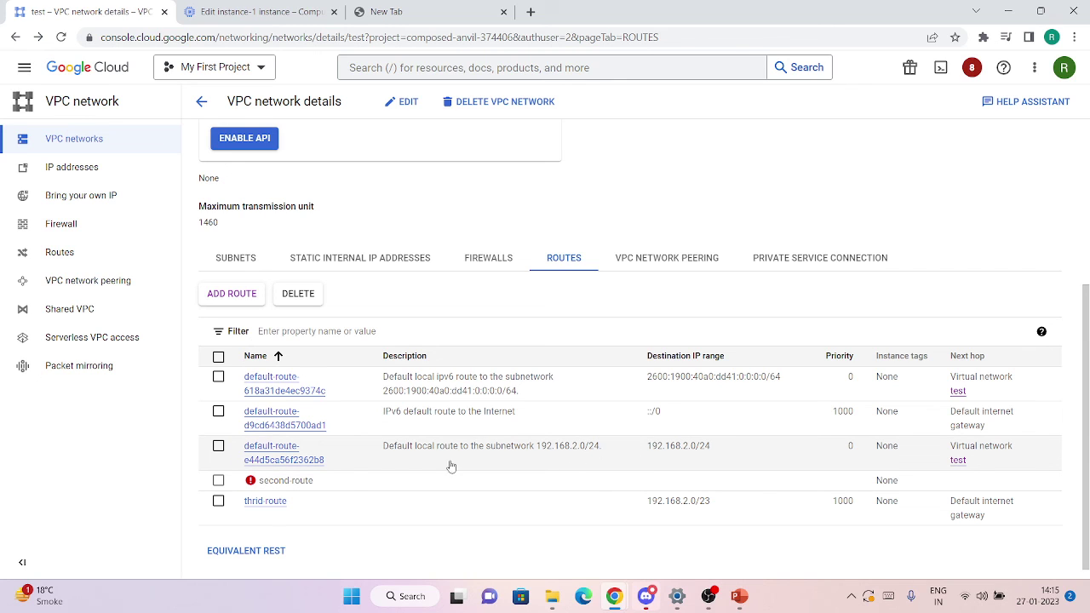
{"action": "left_click", "coordinate": [268, 461]}
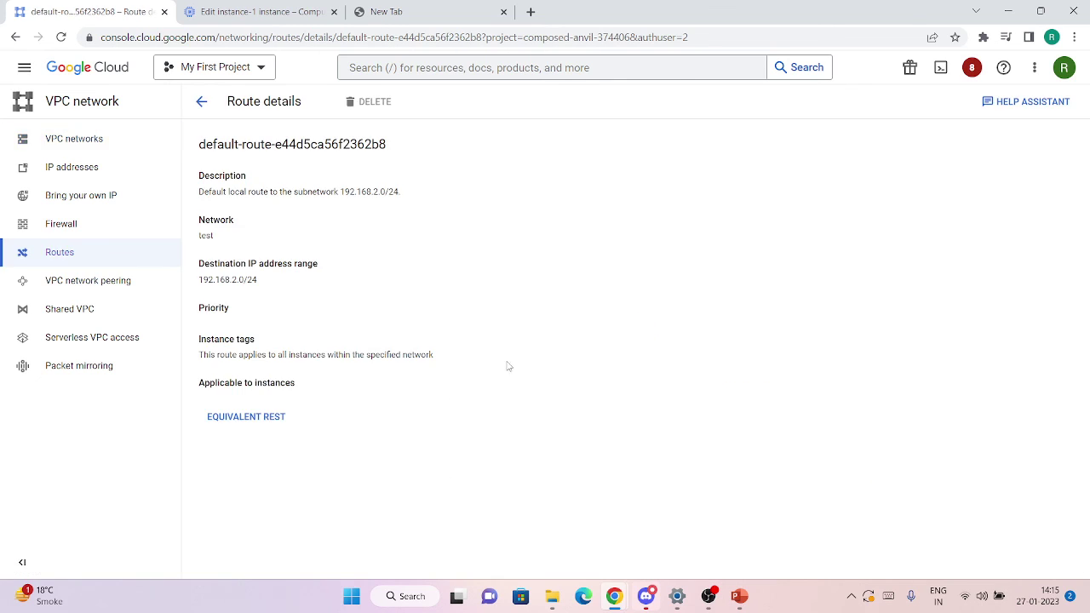
{"action": "left_click", "coordinate": [202, 102]}
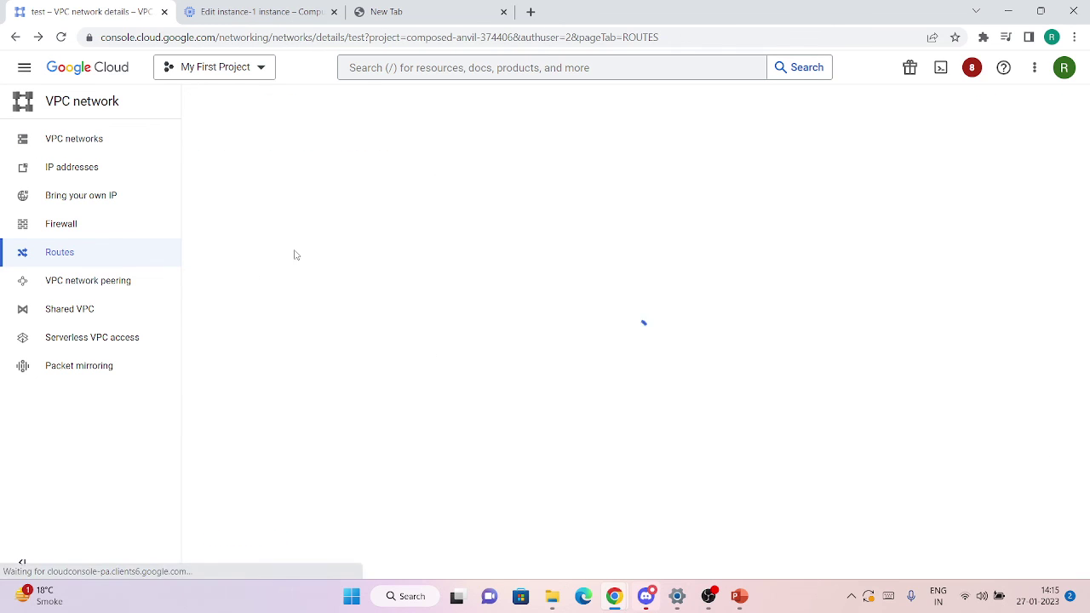